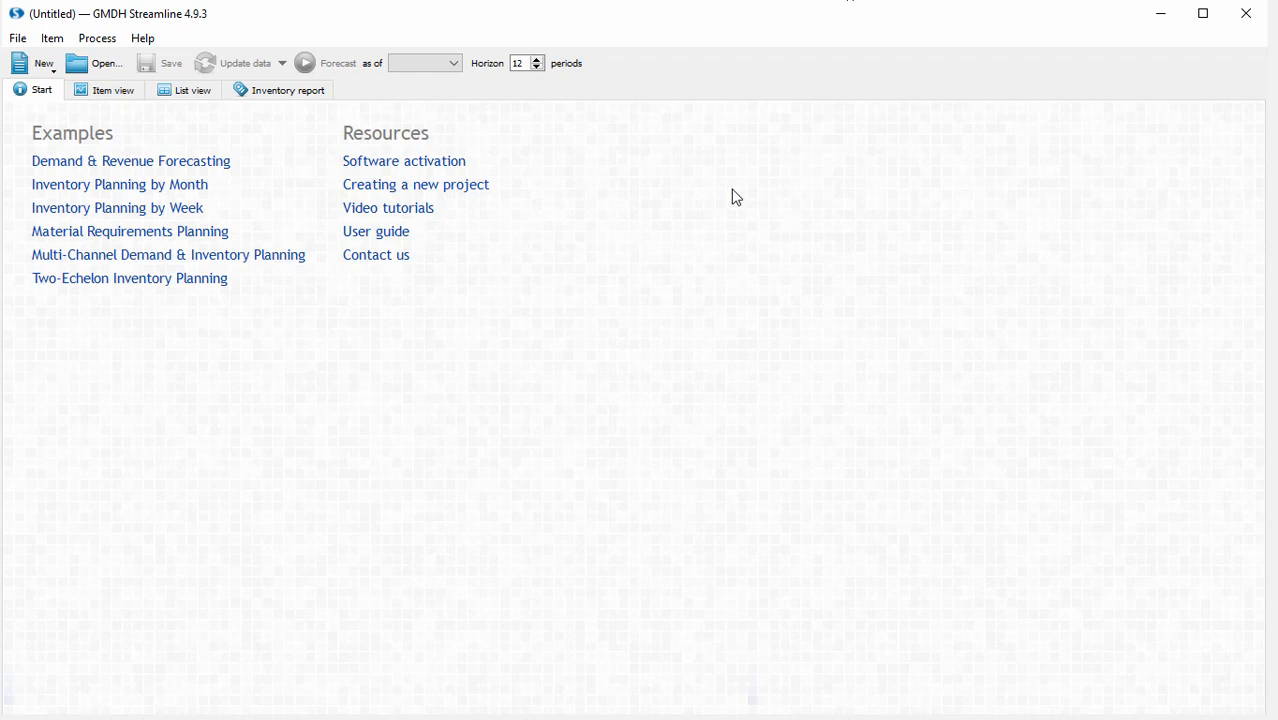
- Create a new database connection with the data source string Driver={SQL Server};Server=server-pc;Database=SAMPL;
left_click(57, 70)
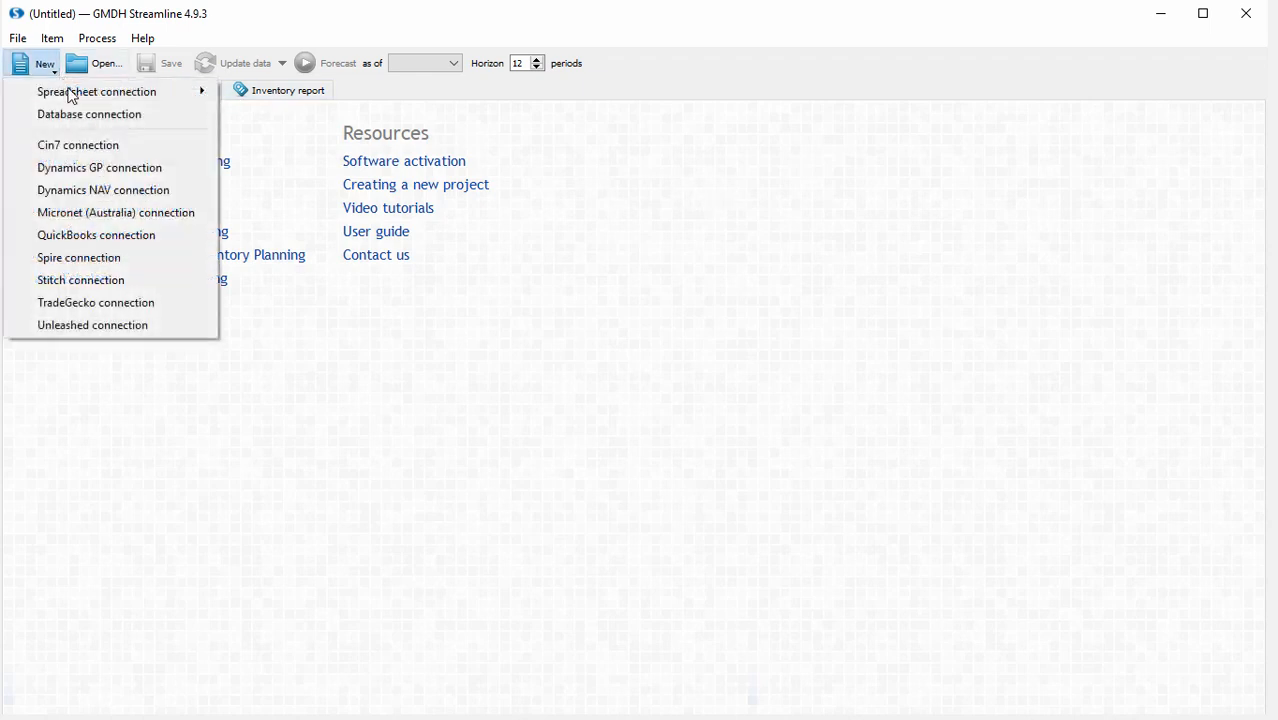
left_click(85, 116)
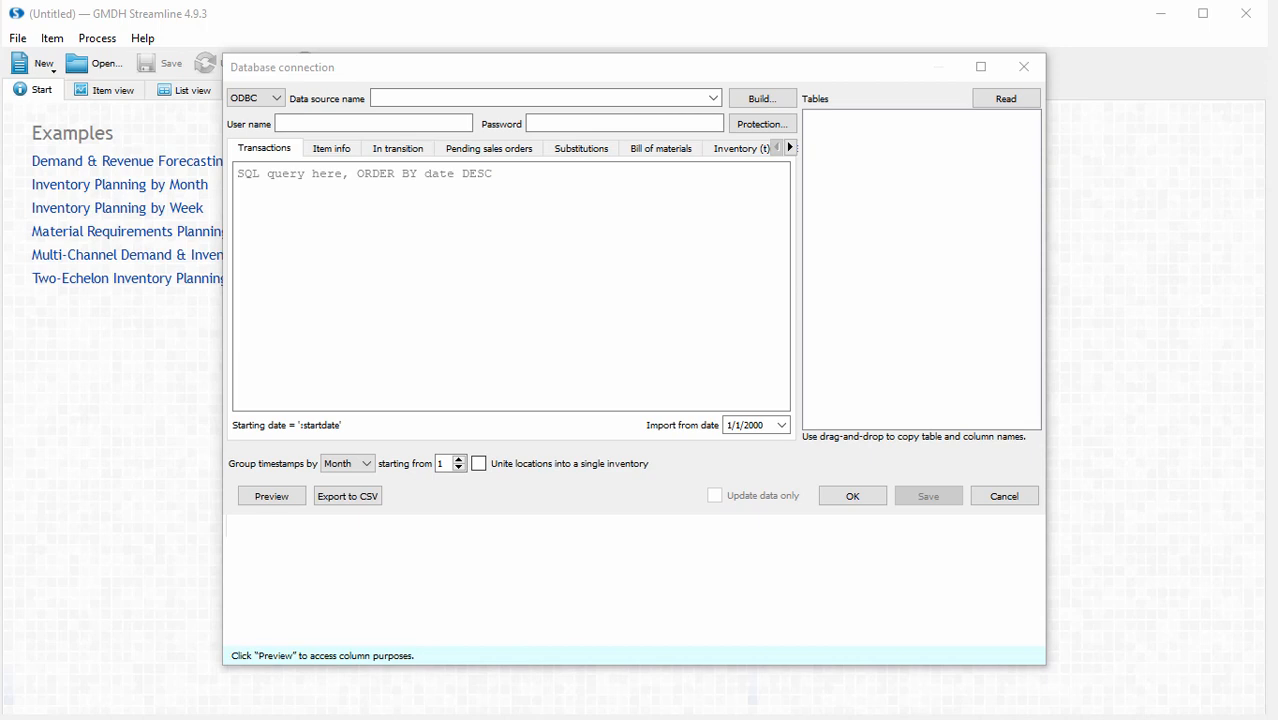
left_click(383, 71)
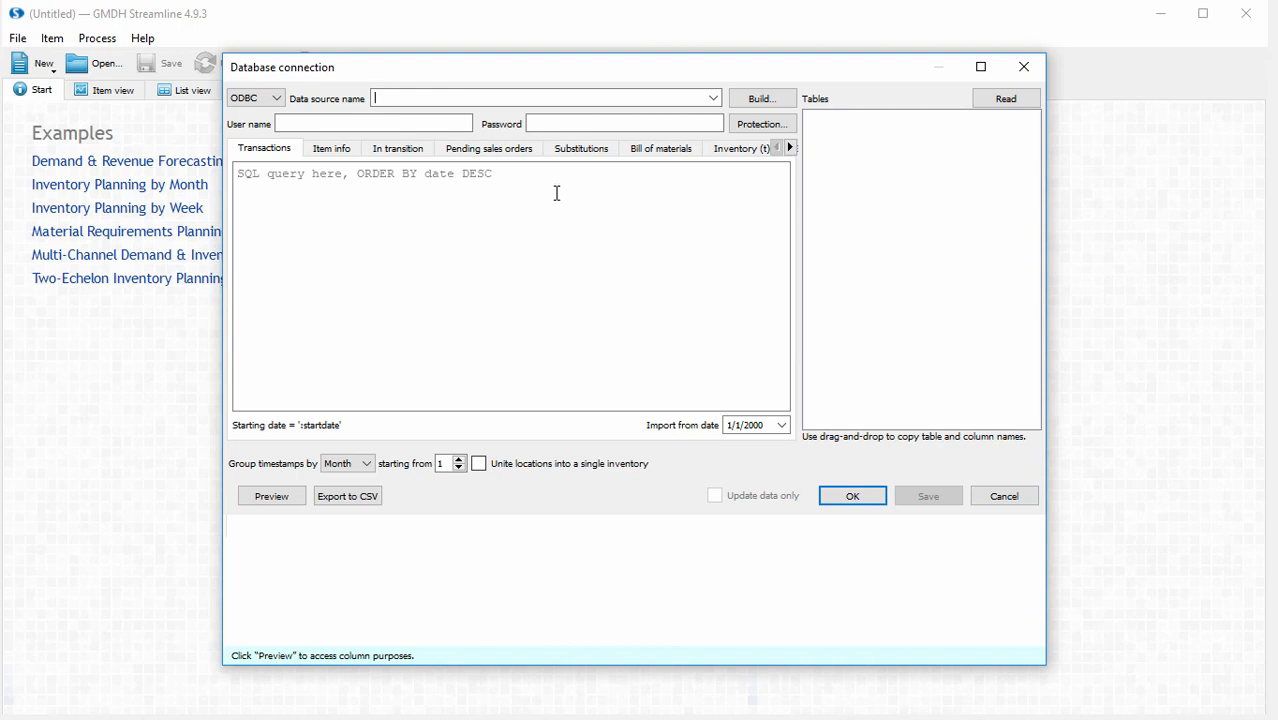
type("Driver={SQL Server};Server=server-pc;Database=SAMPL;")
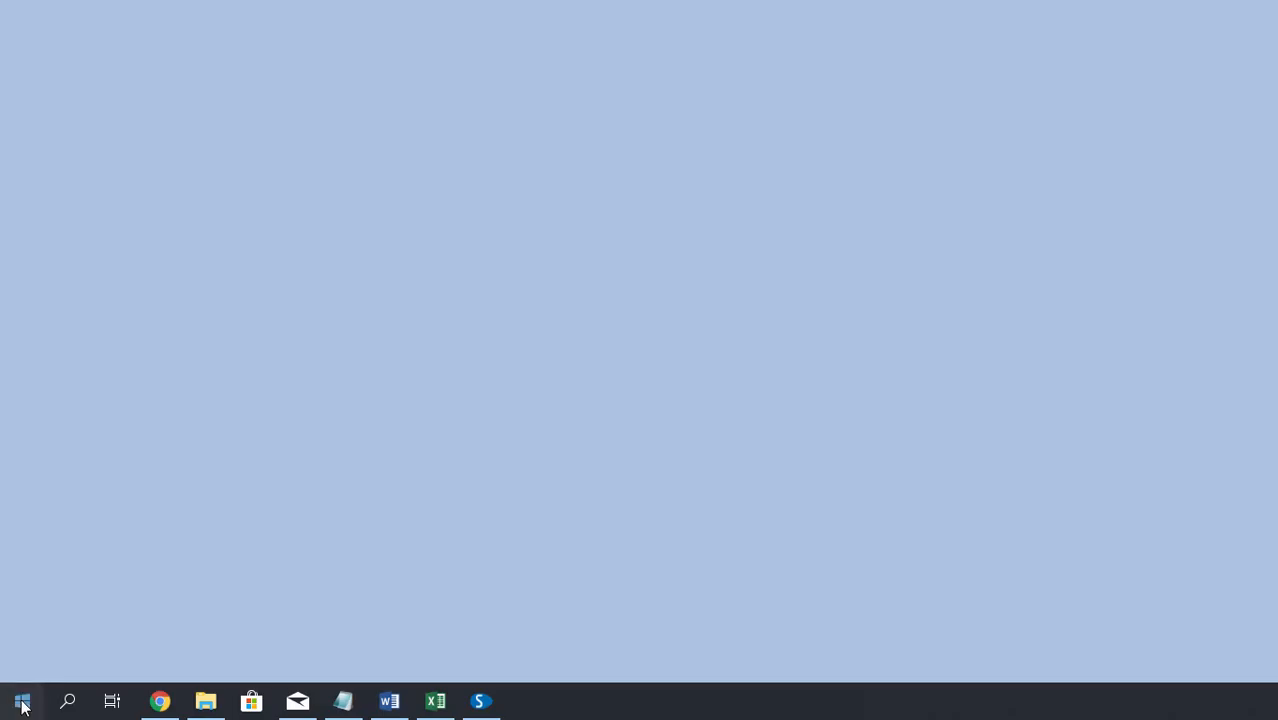
- Open the Windows ODBC Data Sources (64-bit) tool, and choose server-pc as the connection's data source name
left_click(22, 702)
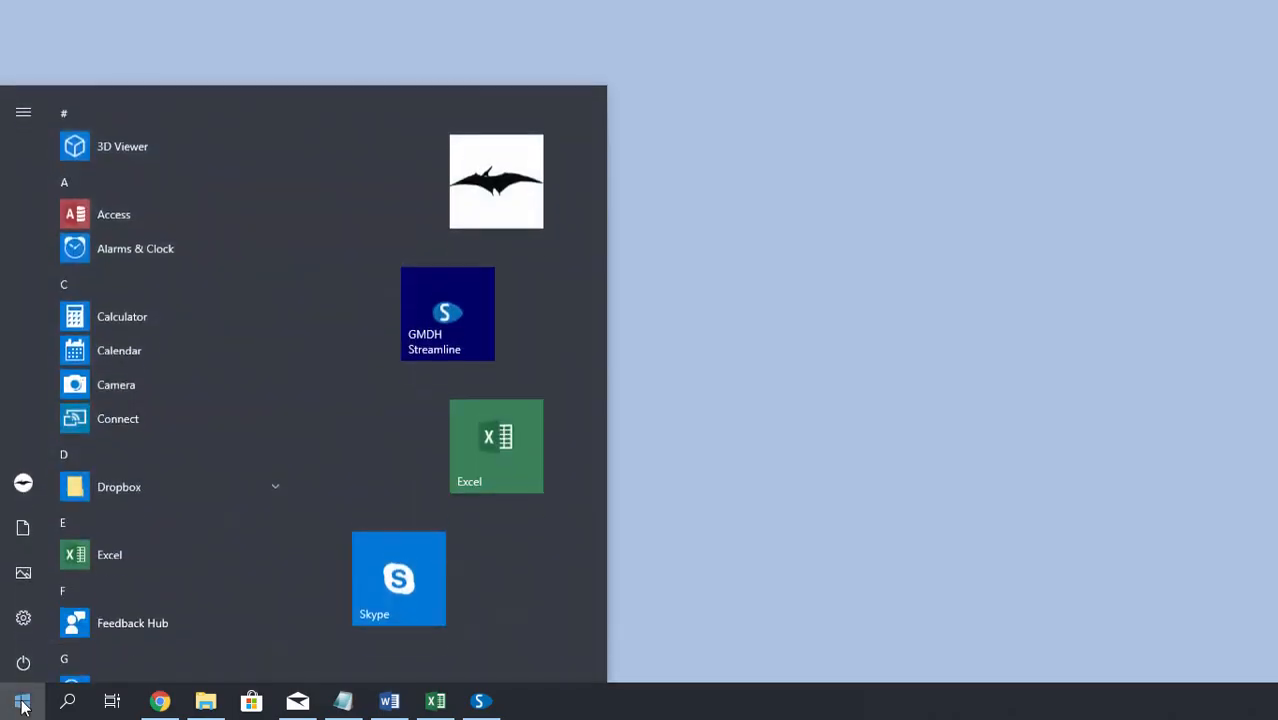
type("odbc")
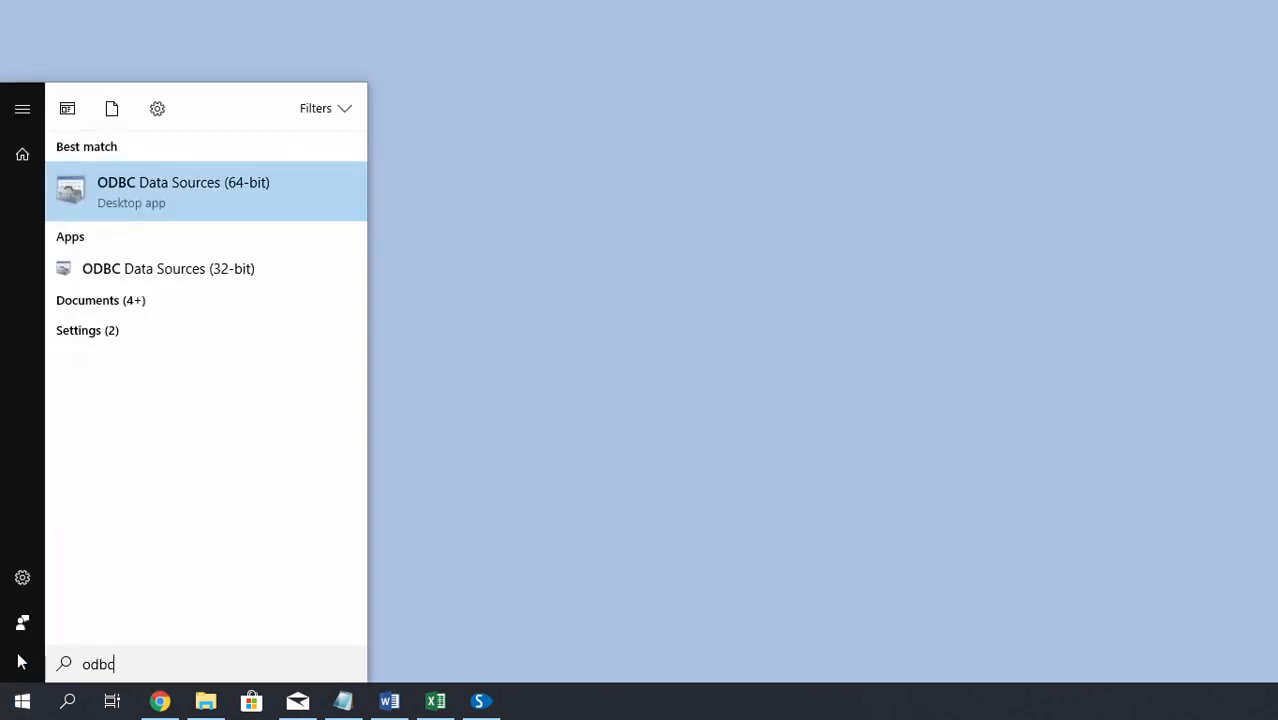
left_click(141, 197)
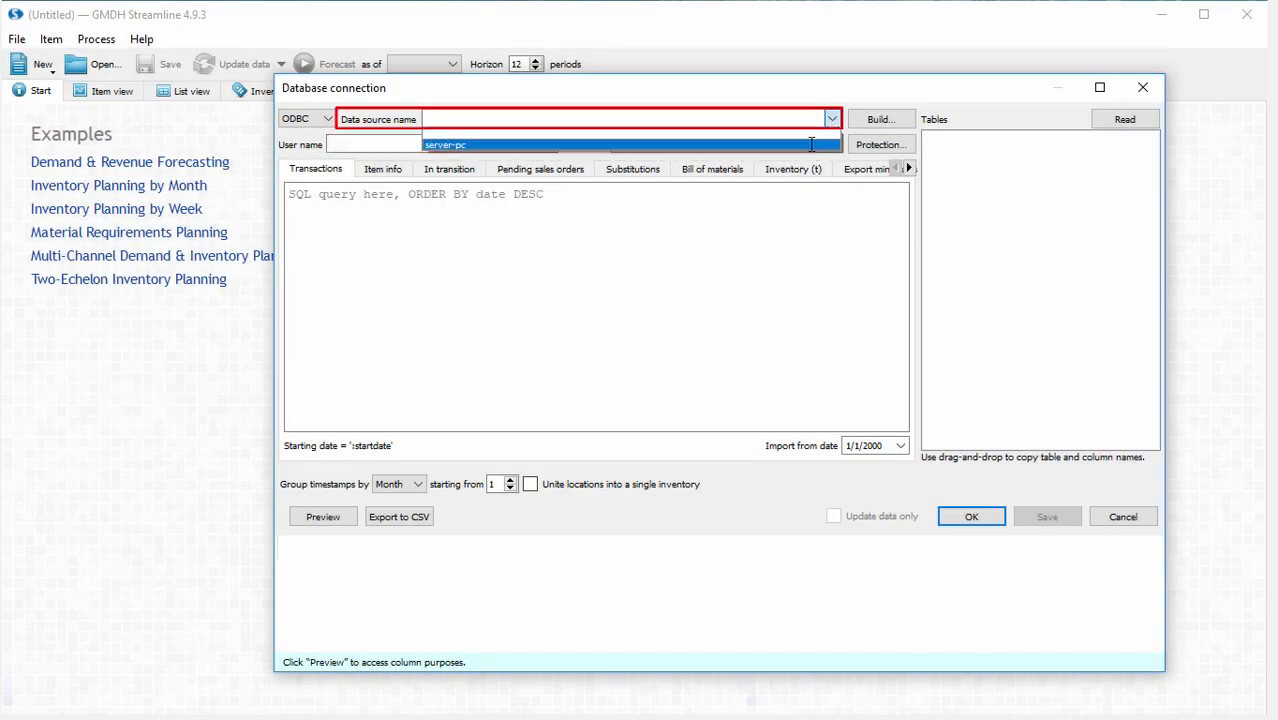
left_click(811, 144)
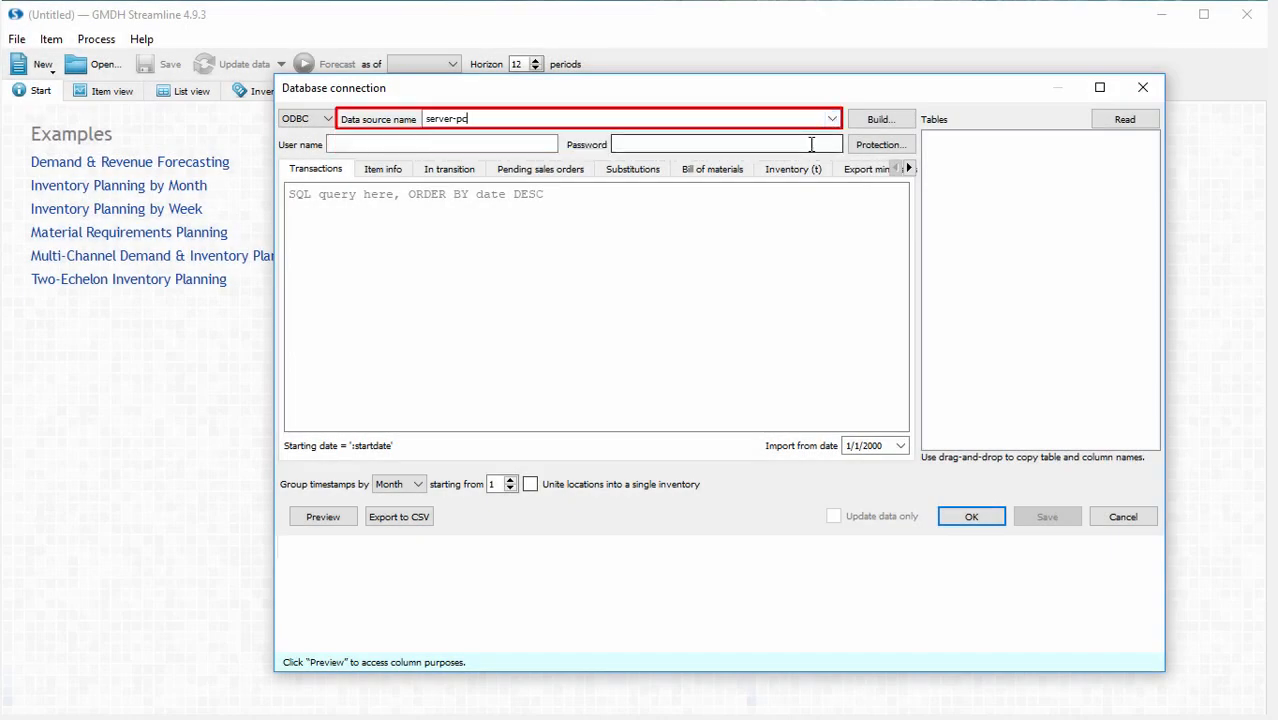
- Enter the database login with user name sa and its password
left_click(550, 144)
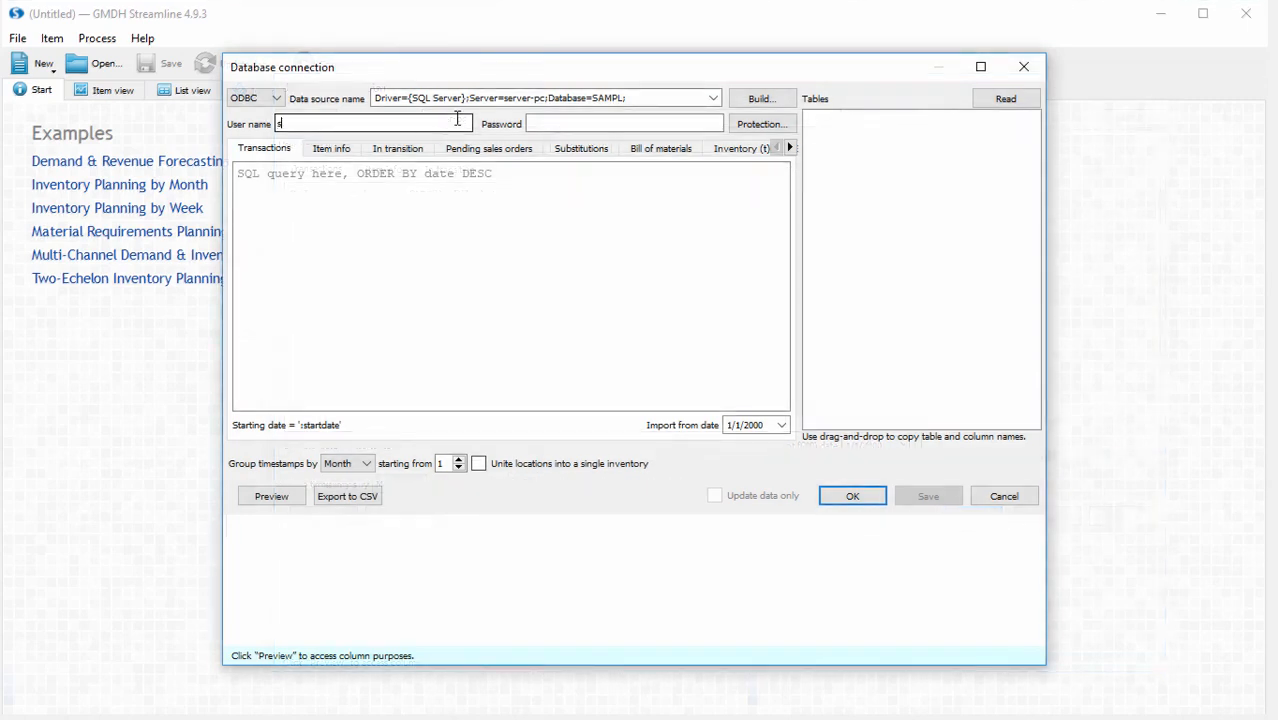
type("sa")
left_click(559, 122)
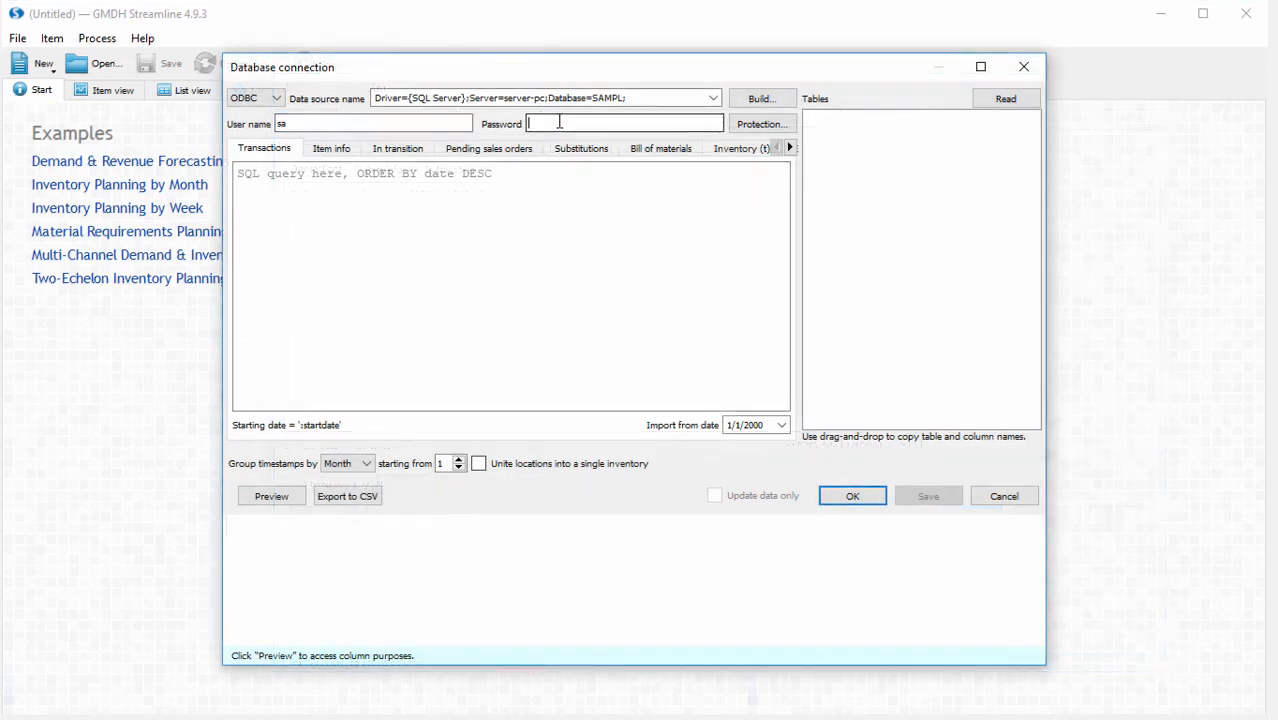
type("***********")
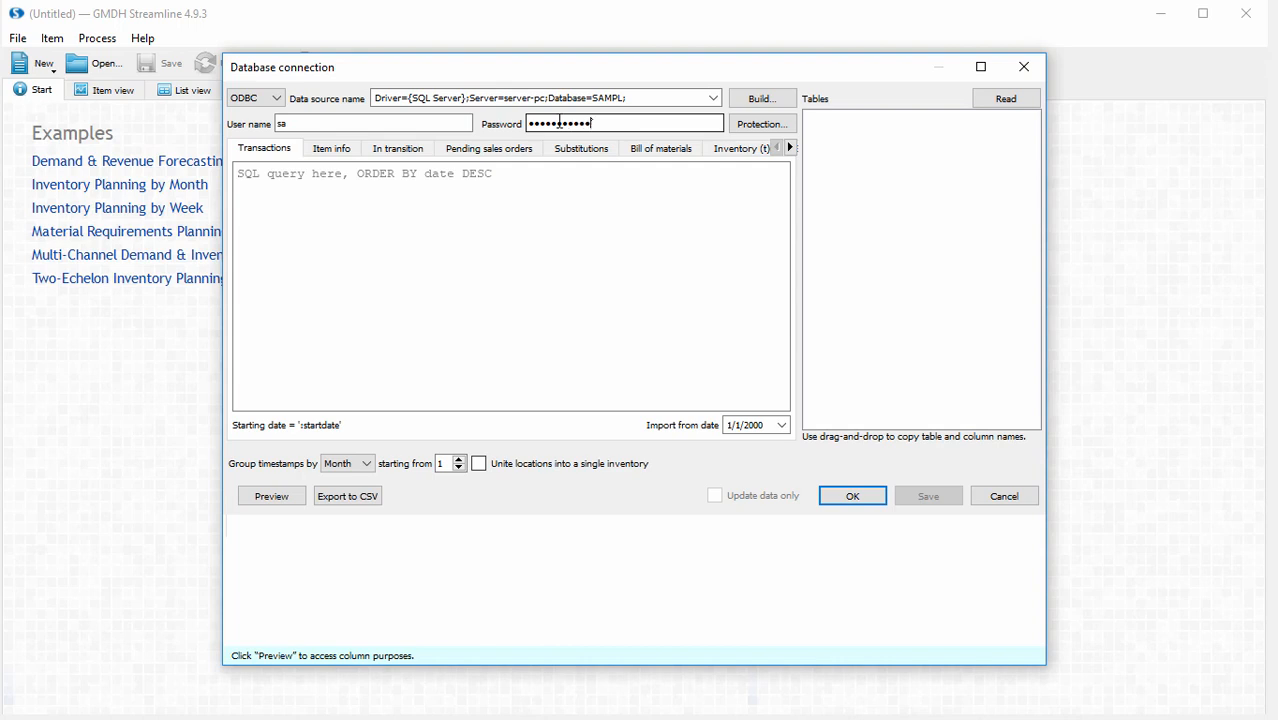
- Read the database's table list and look at the contents of table IV00102
left_click(1000, 108)
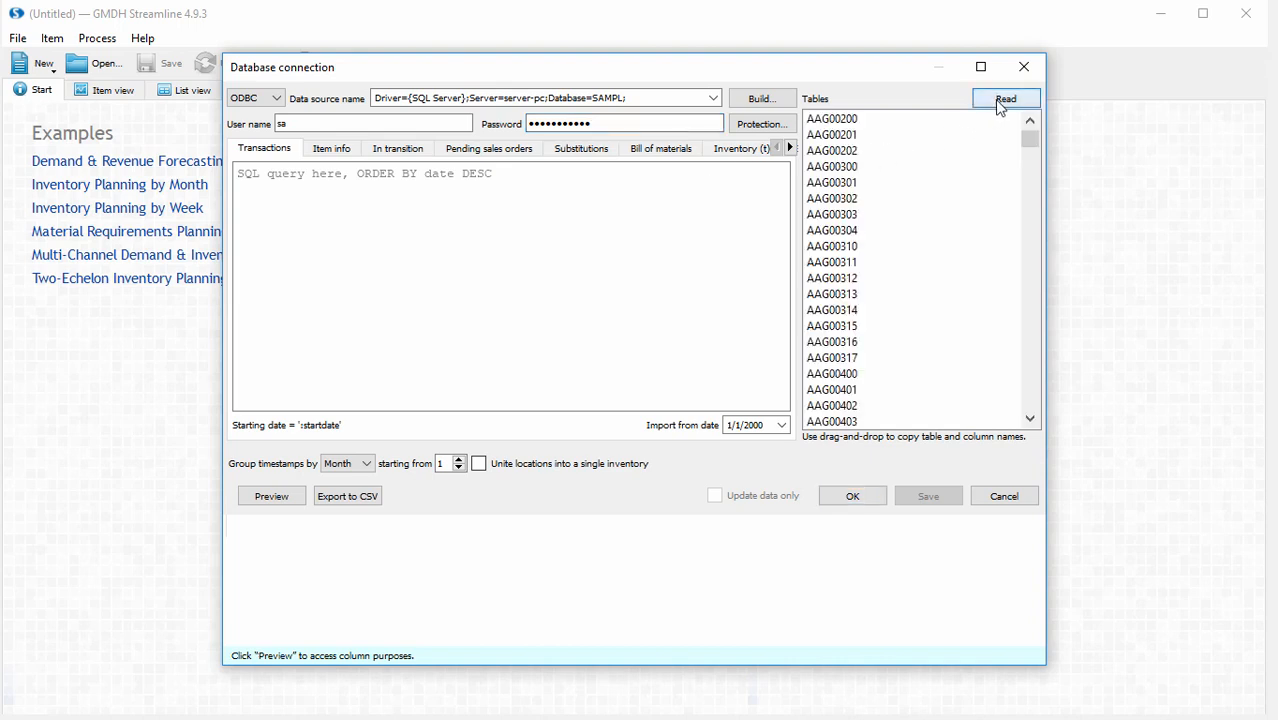
left_click_drag(1035, 139, 1011, 242)
scroll(966, 266, "down", 5)
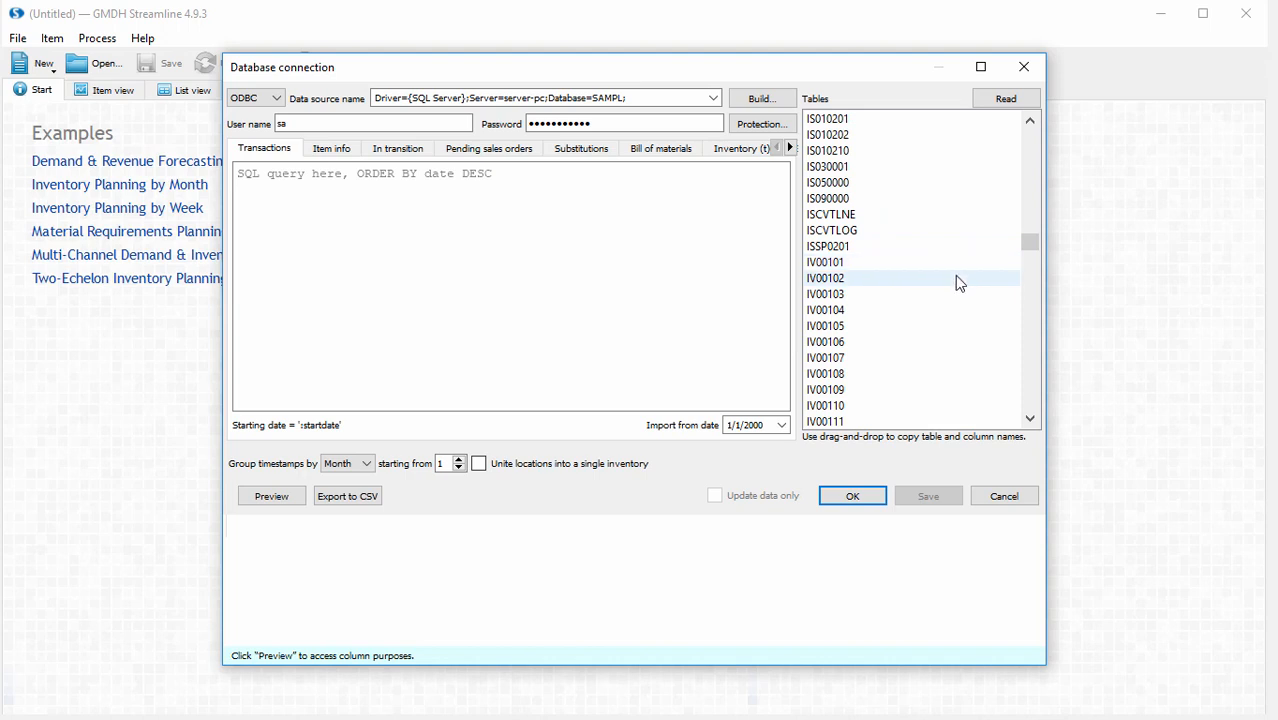
left_click(955, 278)
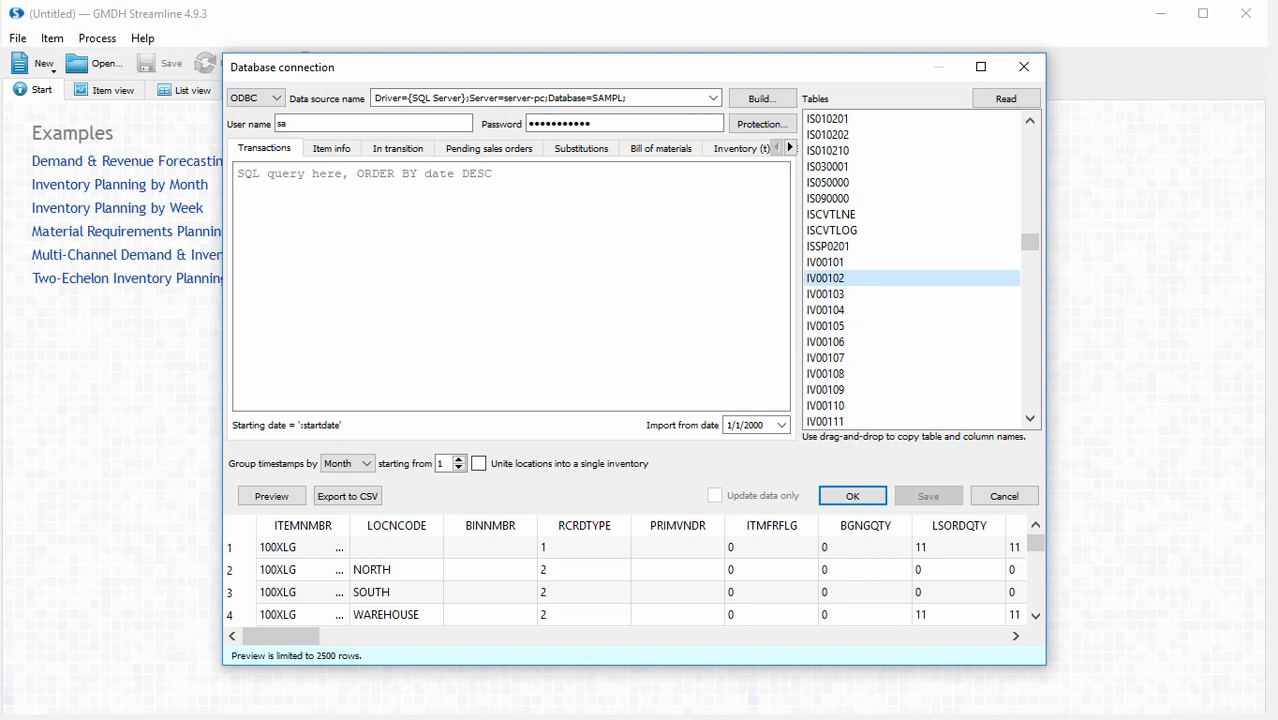
- Paste the transactions SQL query returning Date, Item, Location, QtySold and OnHandChange, ordered by date descending, and preview its data
left_click(382, 214)
key("ctrl+v")
left_click(283, 497)
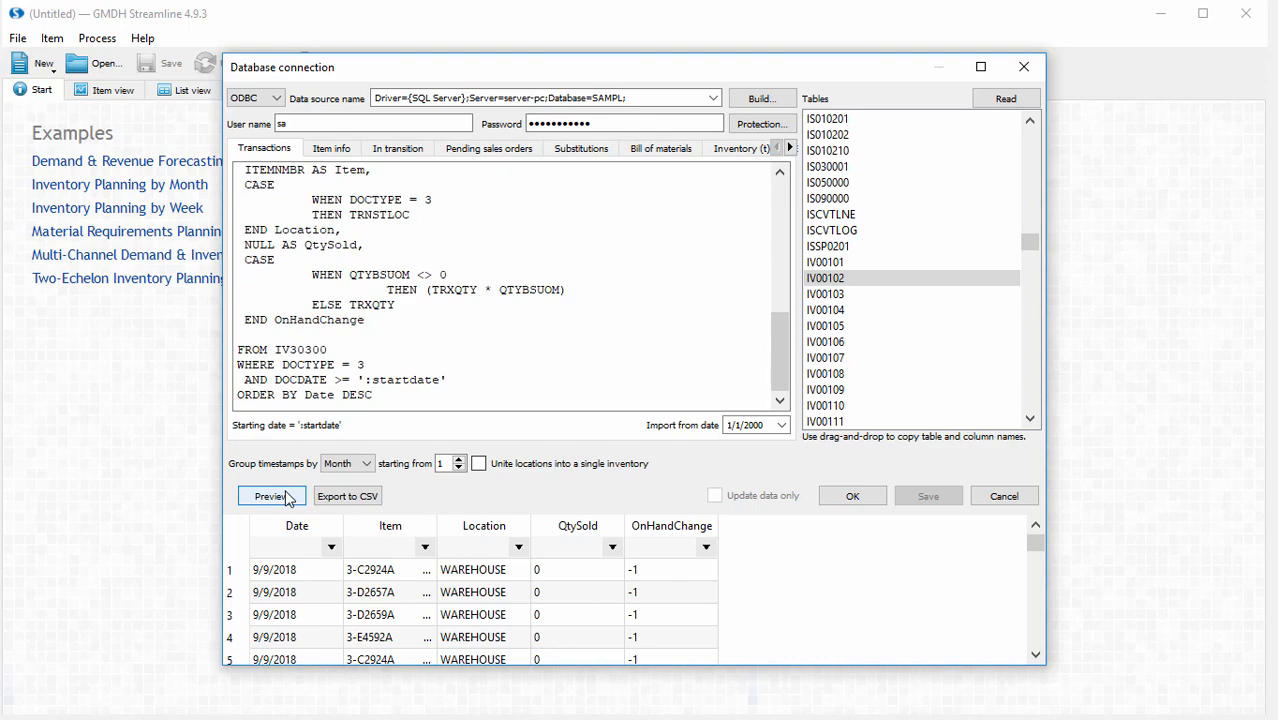
- Assign the transactions columns' purposes: Date as Date, Item as Item code, and Location as Location
left_click(320, 547)
left_click(332, 547)
left_click(326, 164)
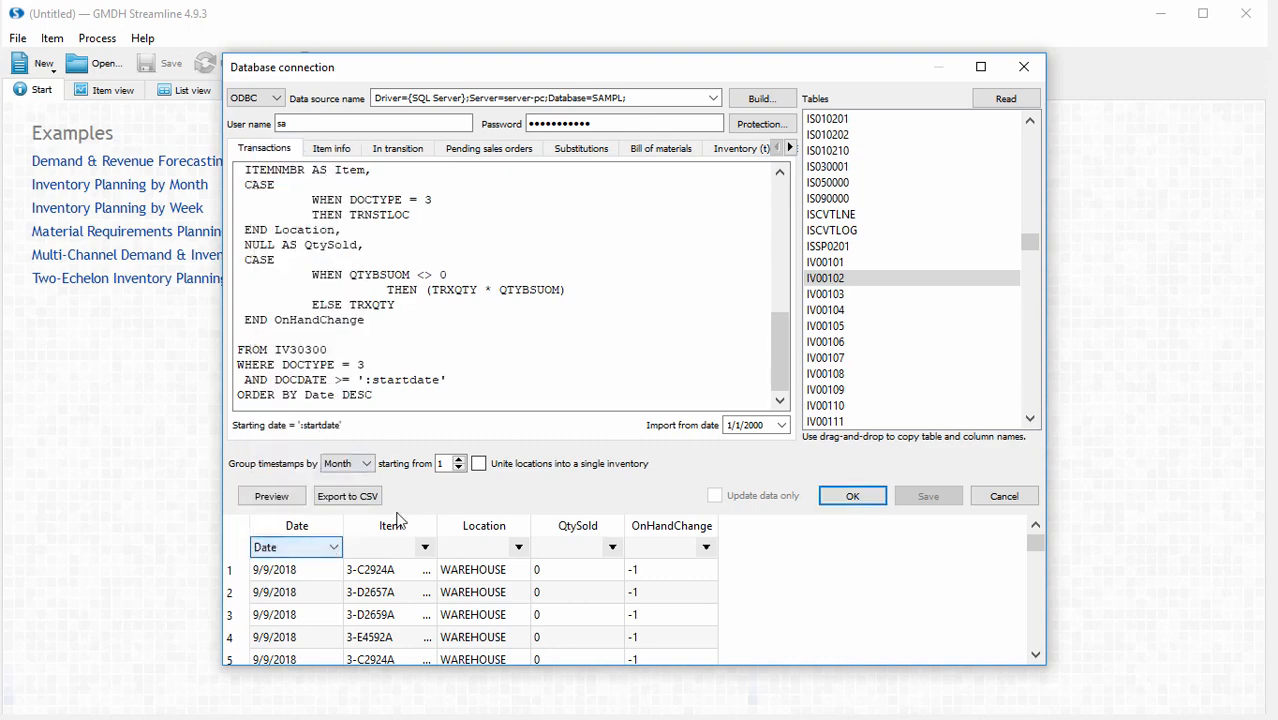
left_click(400, 547)
left_click(425, 547)
left_click(385, 191)
left_click(495, 547)
left_click(522, 547)
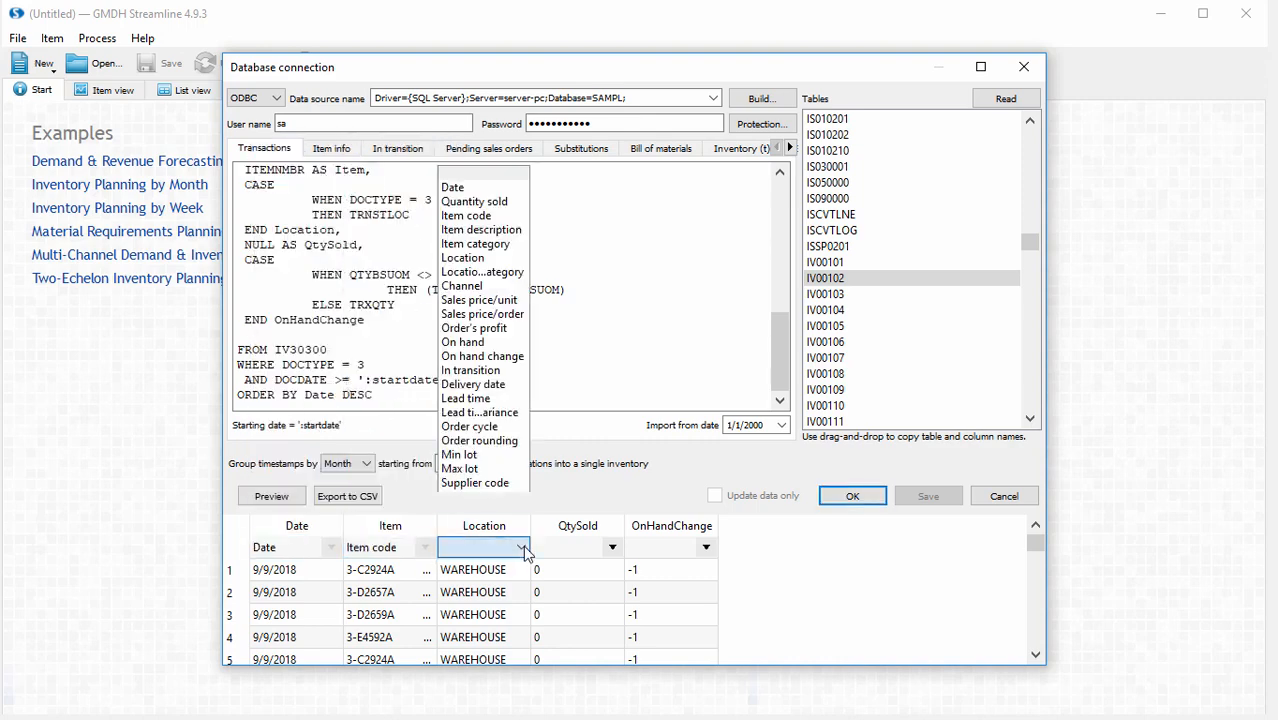
left_click(540, 237)
- Assign the QtySold column as Quantity sold and the OnHandChange column as On hand change
left_click(595, 547)
left_click(615, 547)
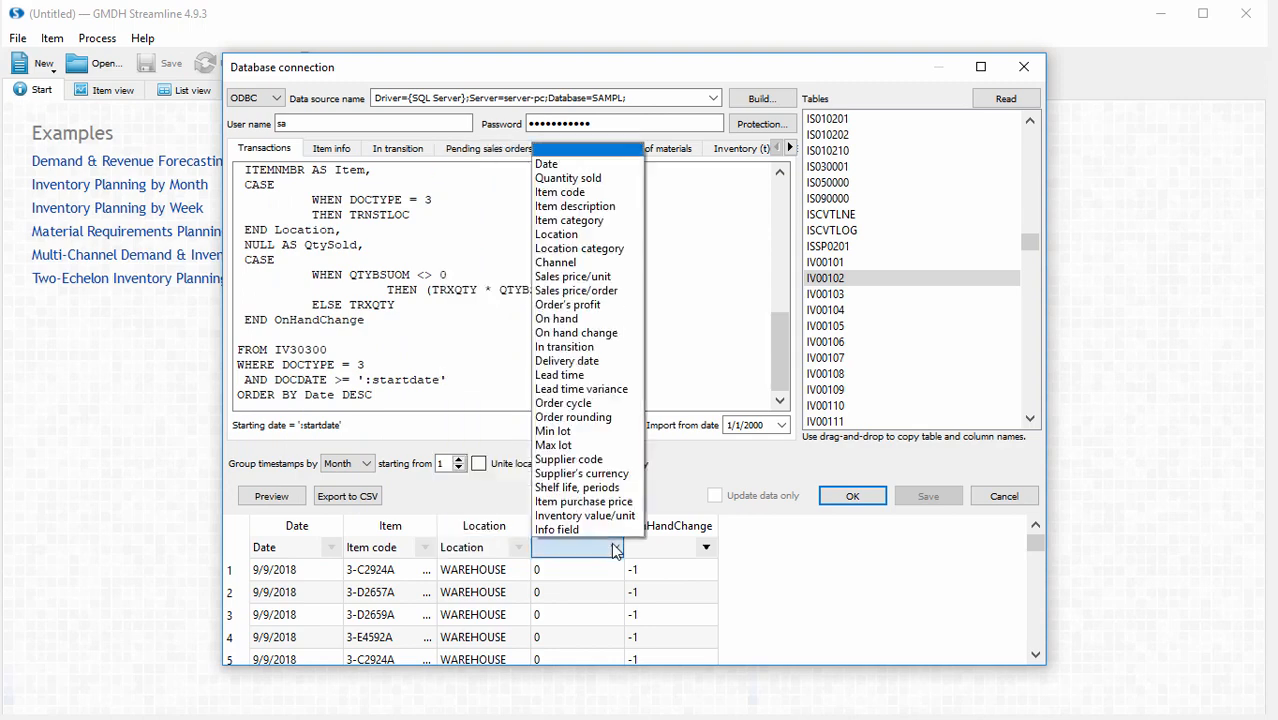
left_click(590, 178)
left_click(670, 547)
left_click(707, 547)
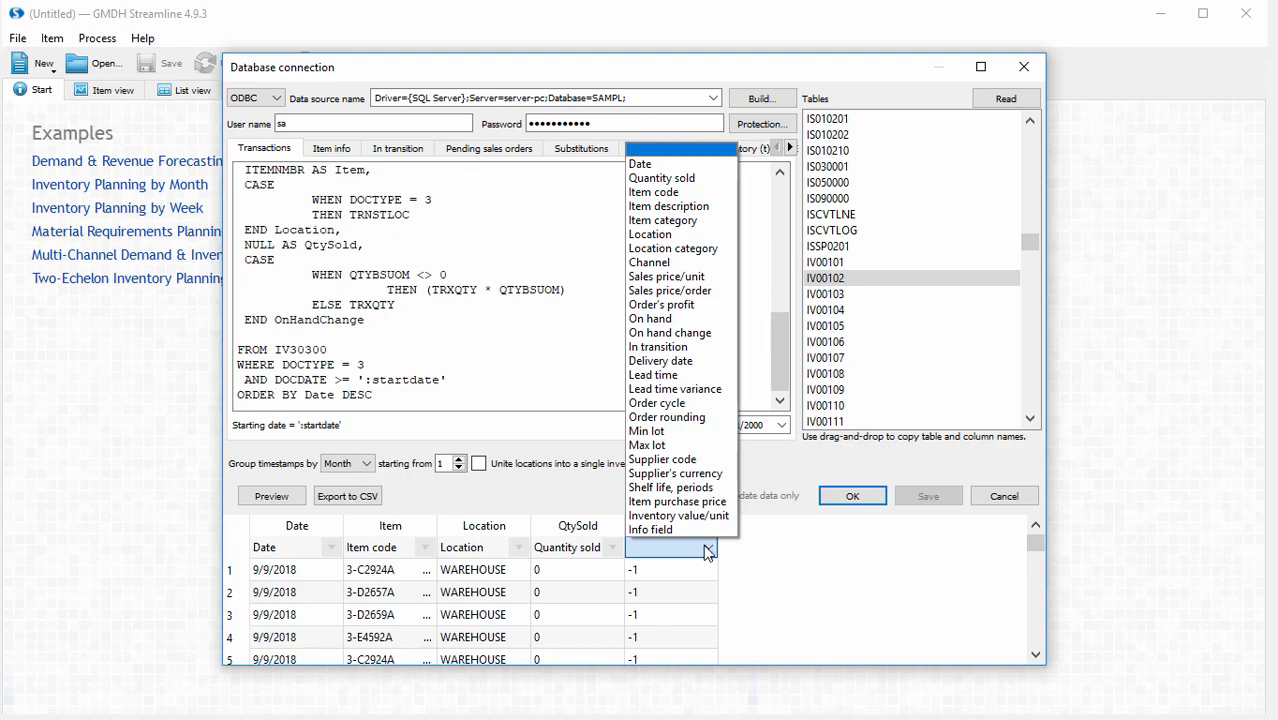
left_click(716, 333)
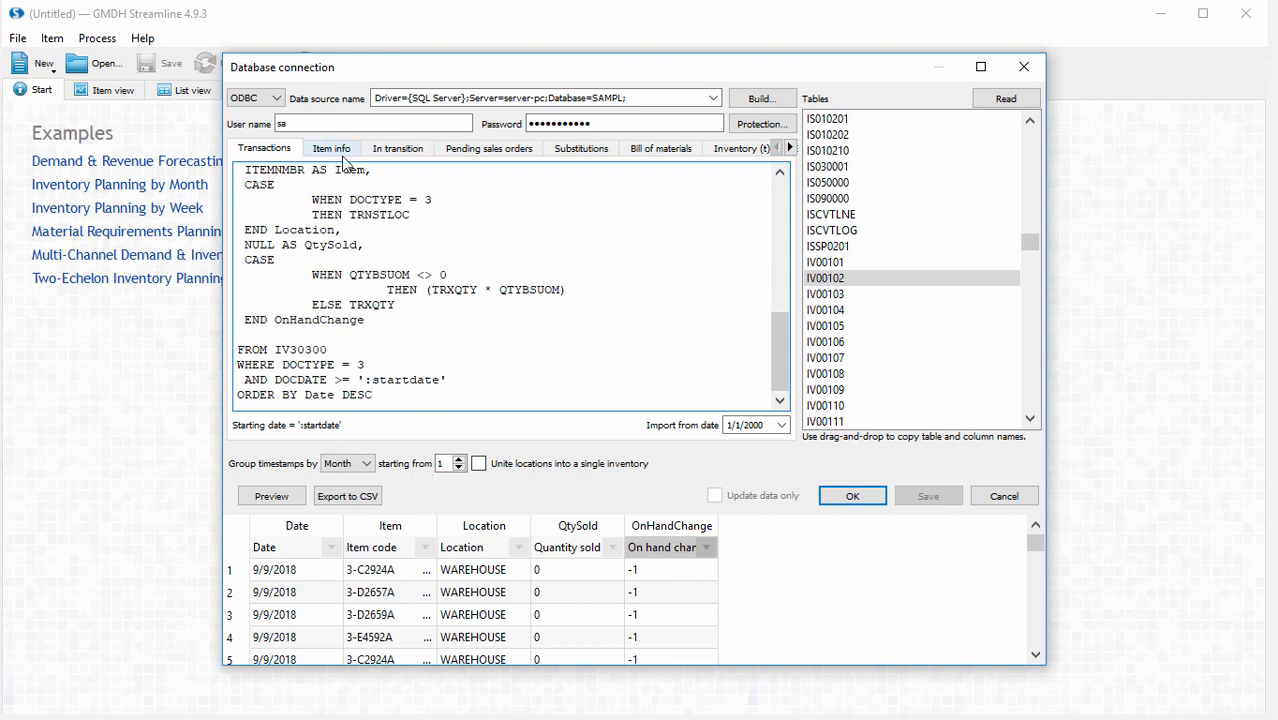
- Paste the item info SQL query joining tables IV00102, IV00101 and IV40400, and preview its data
left_click(342, 155)
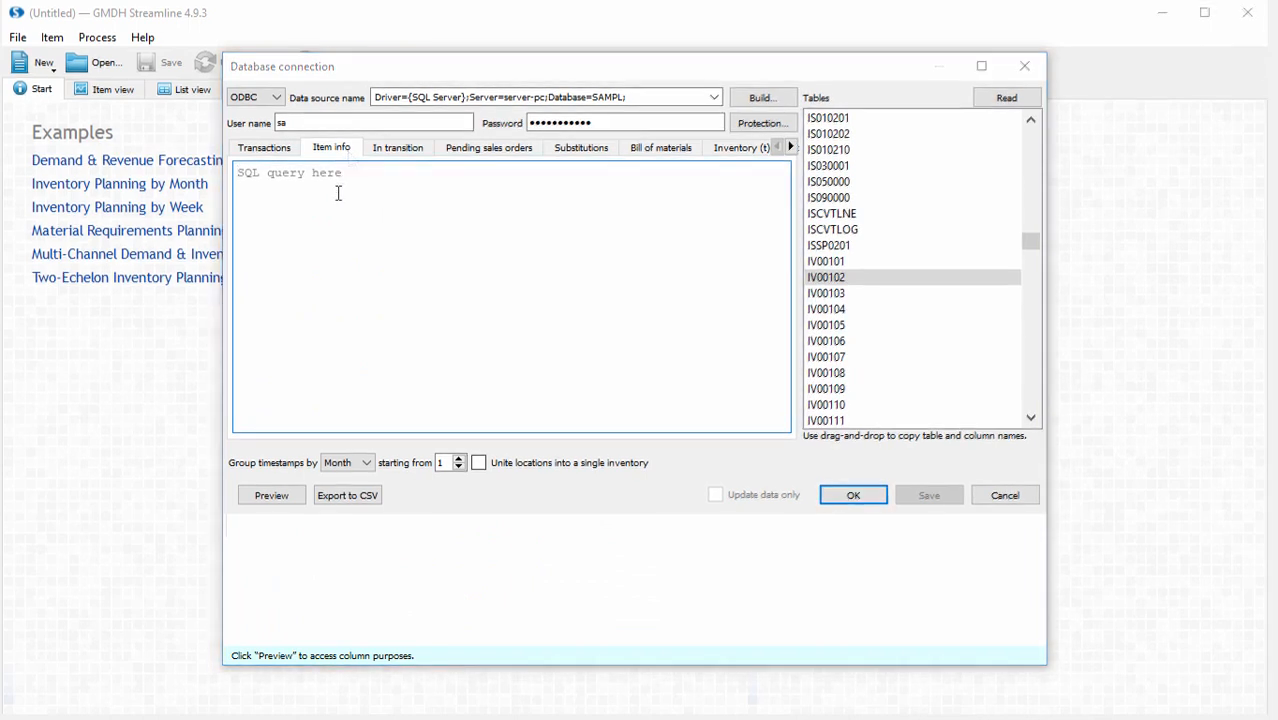
key("ctrl+v")
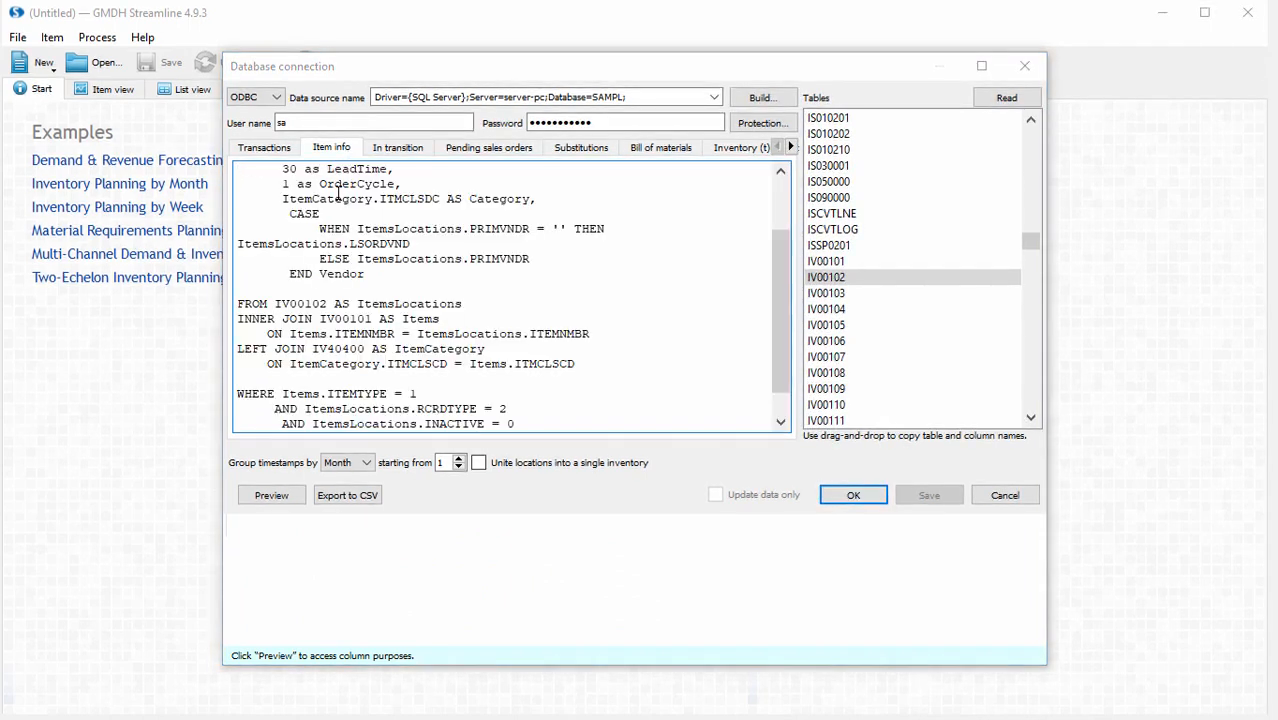
left_click(280, 500)
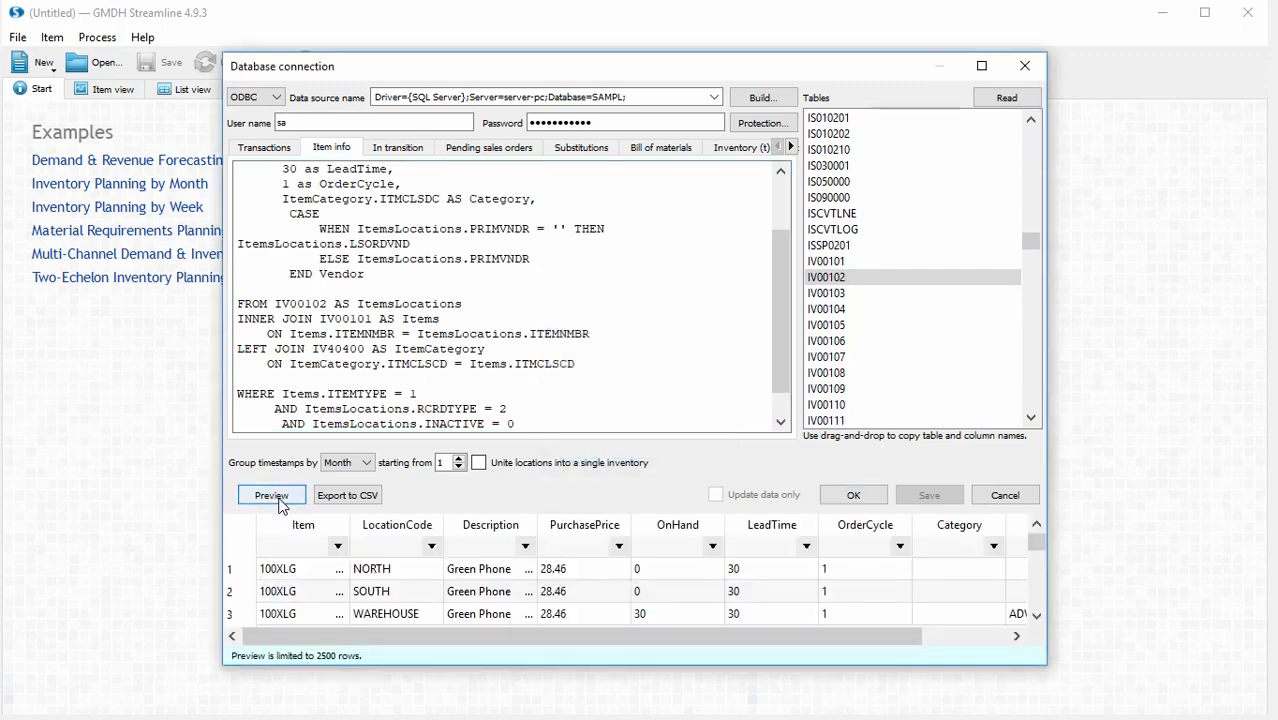
- Assign the item info columns OnHand as Last on hand, Item as Item code, and LocationCode as Location
left_click(716, 548)
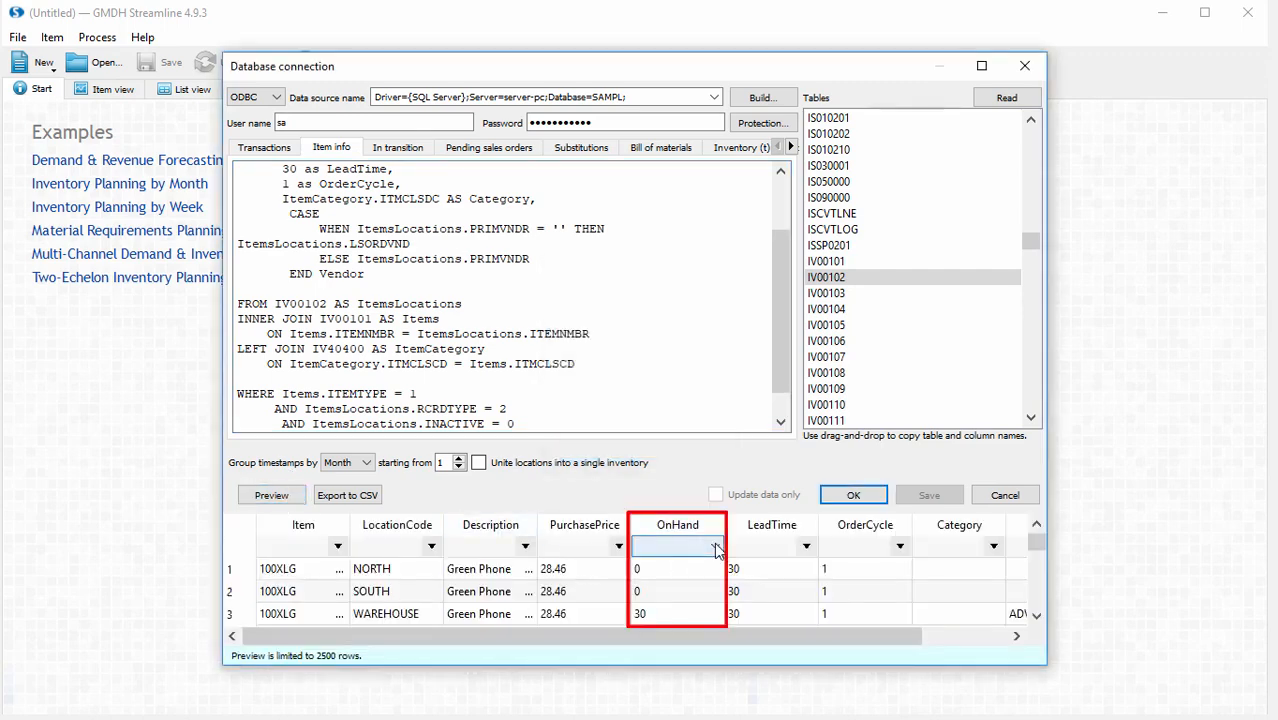
left_click(716, 548)
left_click(670, 162)
left_click(340, 546)
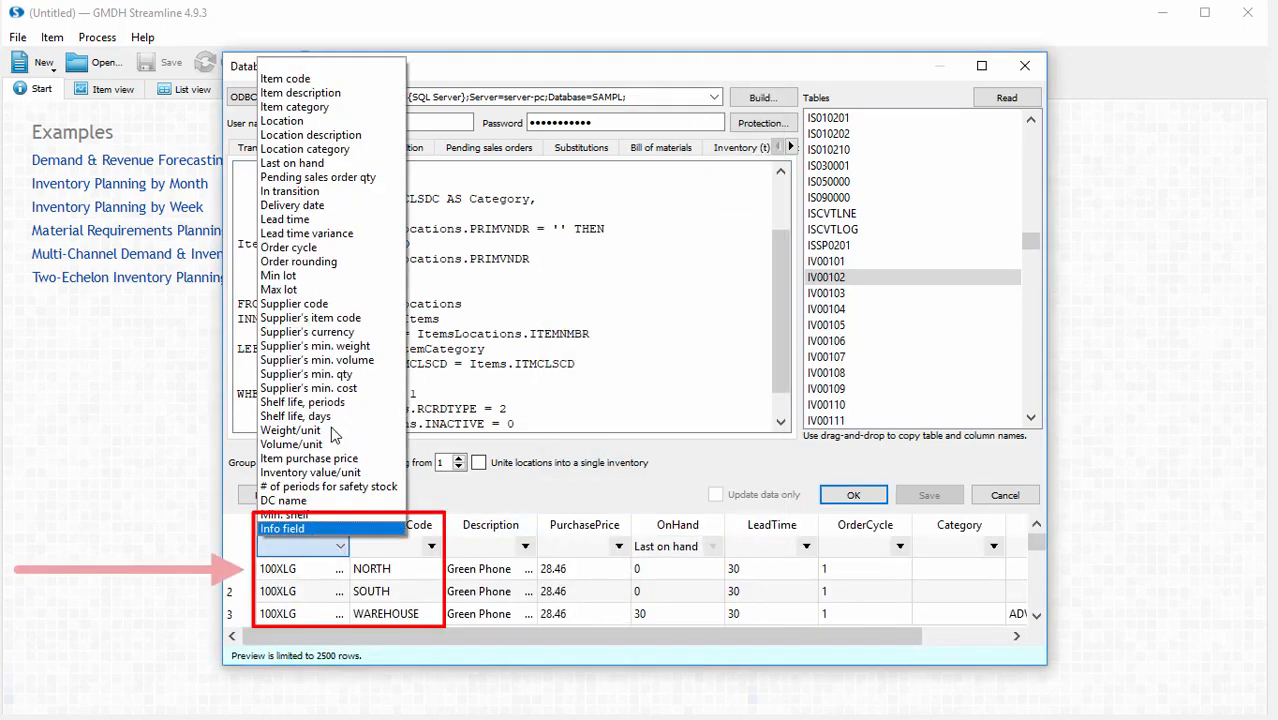
left_click(285, 78)
left_click(432, 546)
left_click(375, 120)
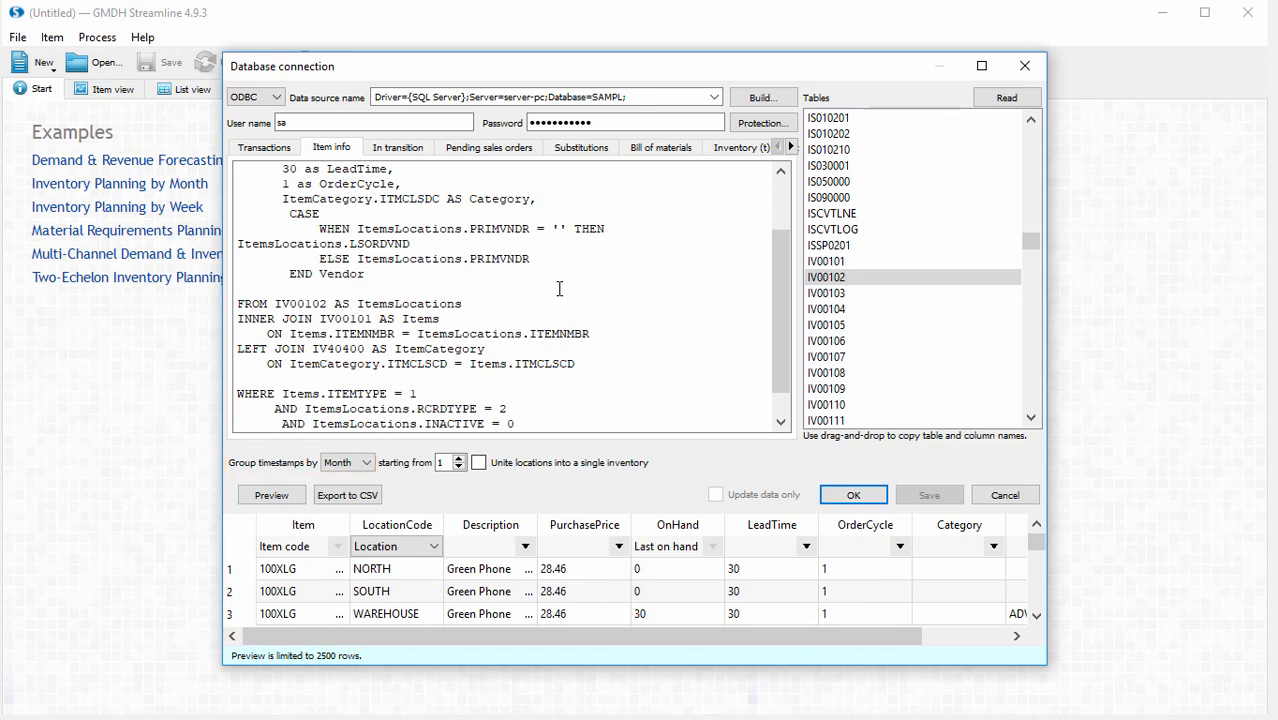
- Assign Description as Item description, PurchasePrice as Item purchase price, LeadTime as Lead time, and OrderCycle as Order cycle
left_click(527, 546)
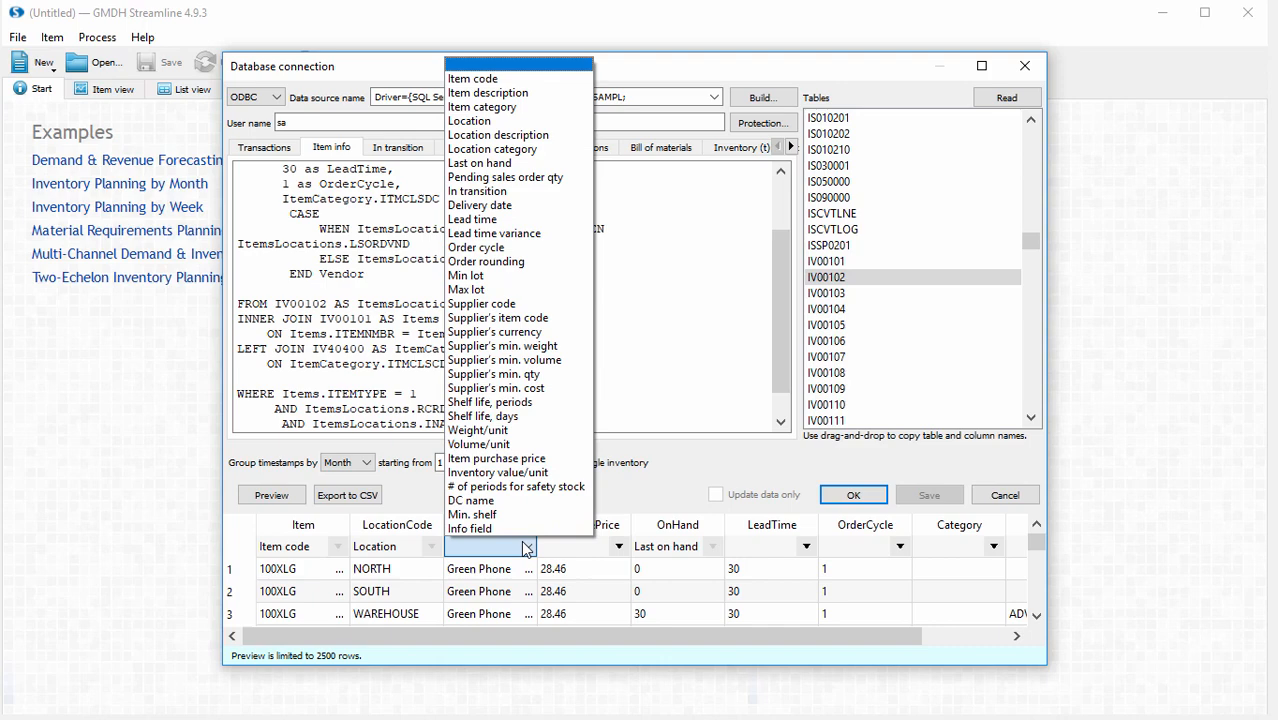
left_click(488, 92)
left_click(619, 546)
left_click(585, 458)
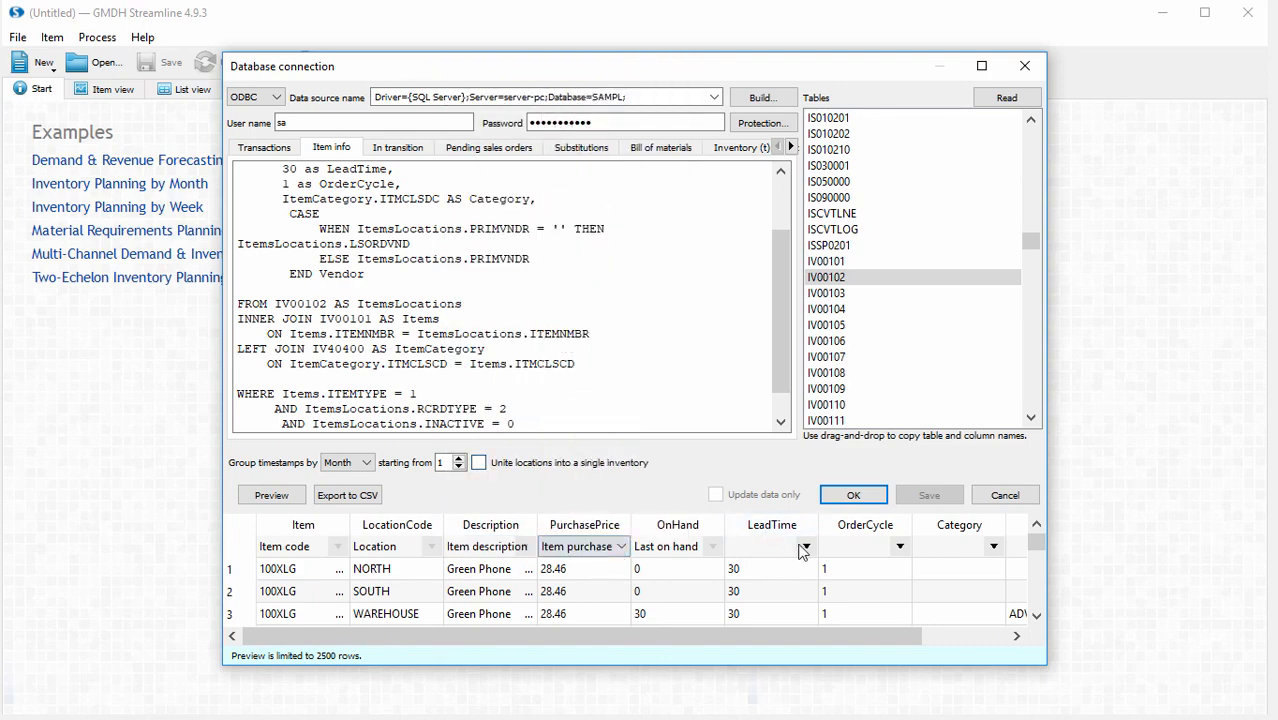
left_click(805, 546)
left_click(770, 219)
left_click(901, 546)
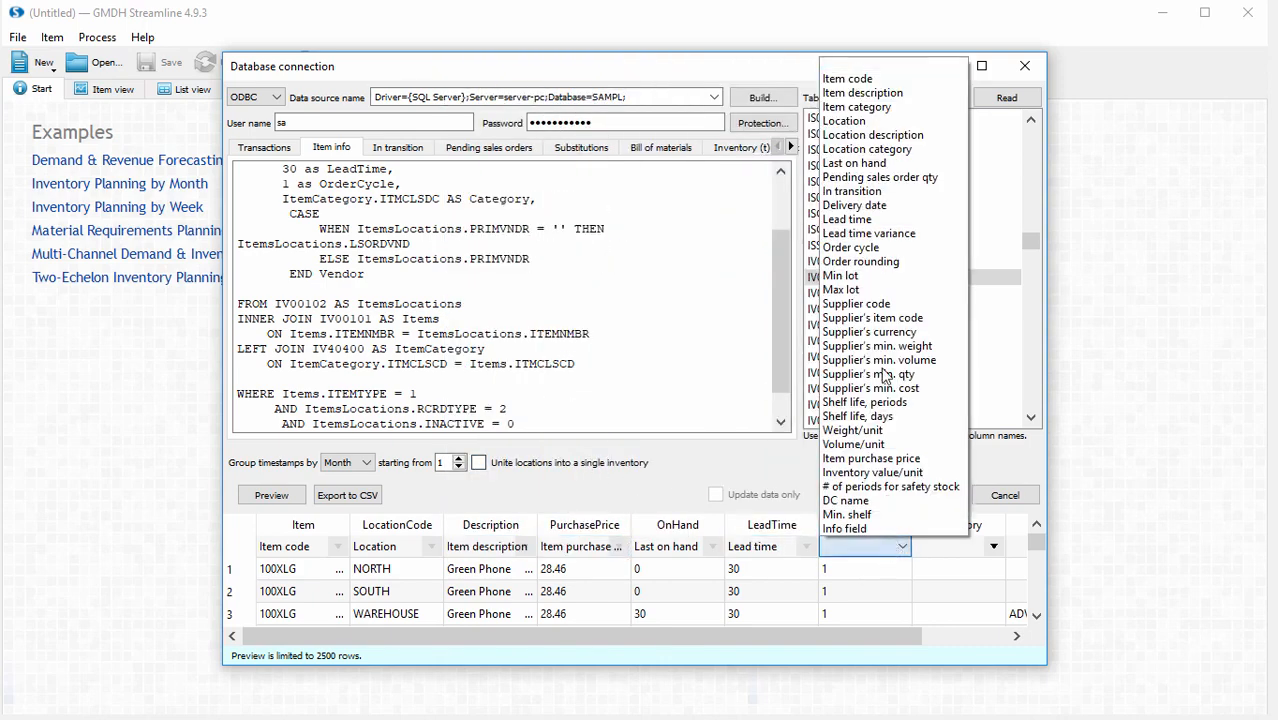
left_click(851, 247)
- Assign the Category column as Item category and the Vendor column as Supplier code
left_click(995, 552)
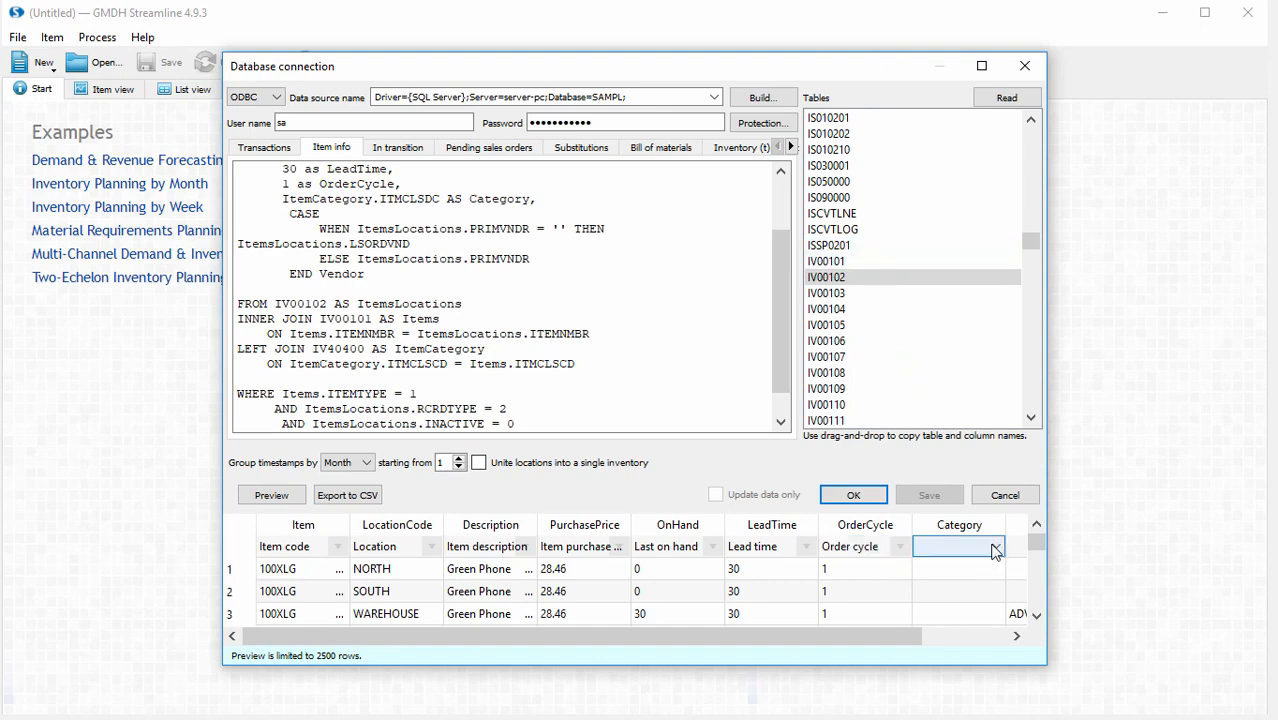
left_click(995, 552)
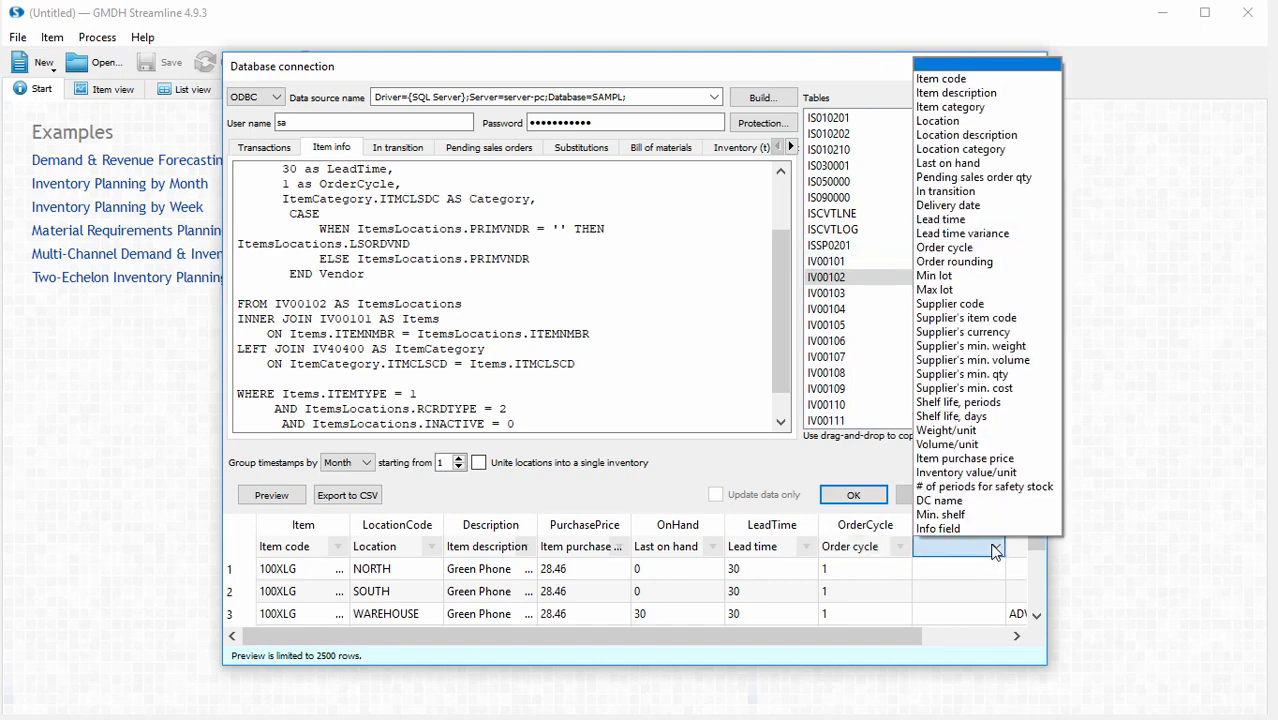
left_click(989, 109)
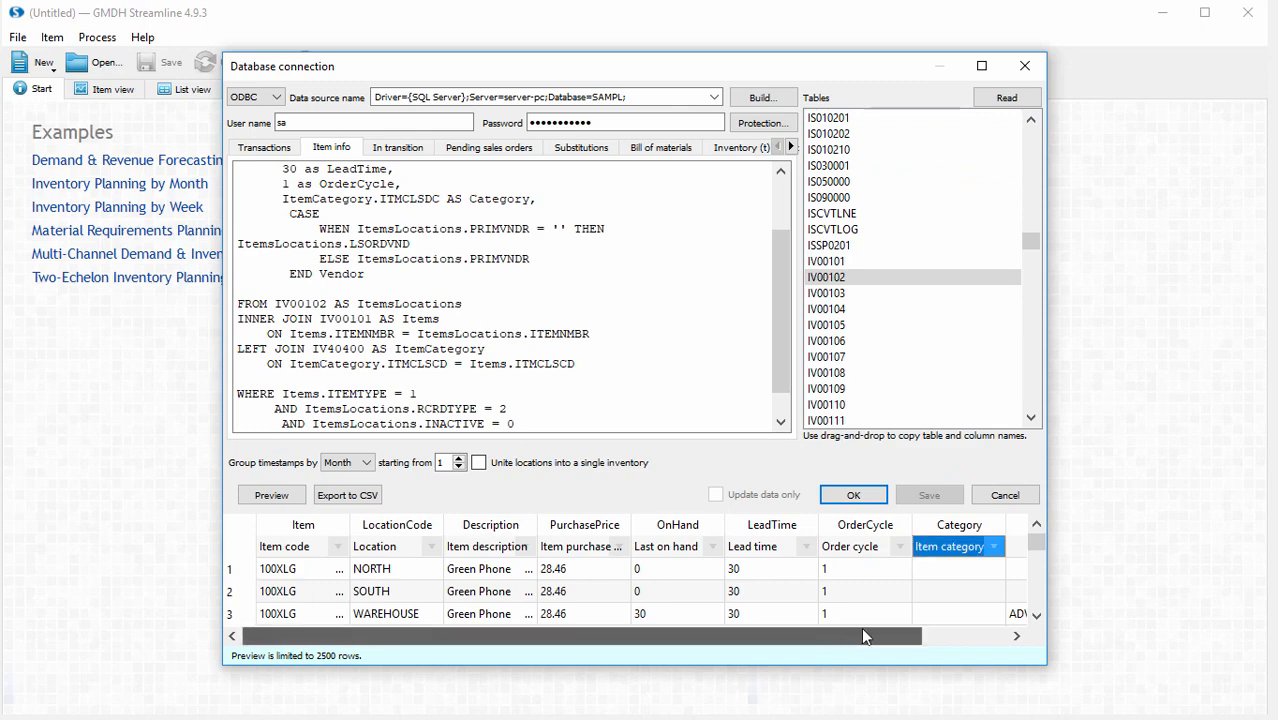
left_click_drag(865, 637, 921, 630)
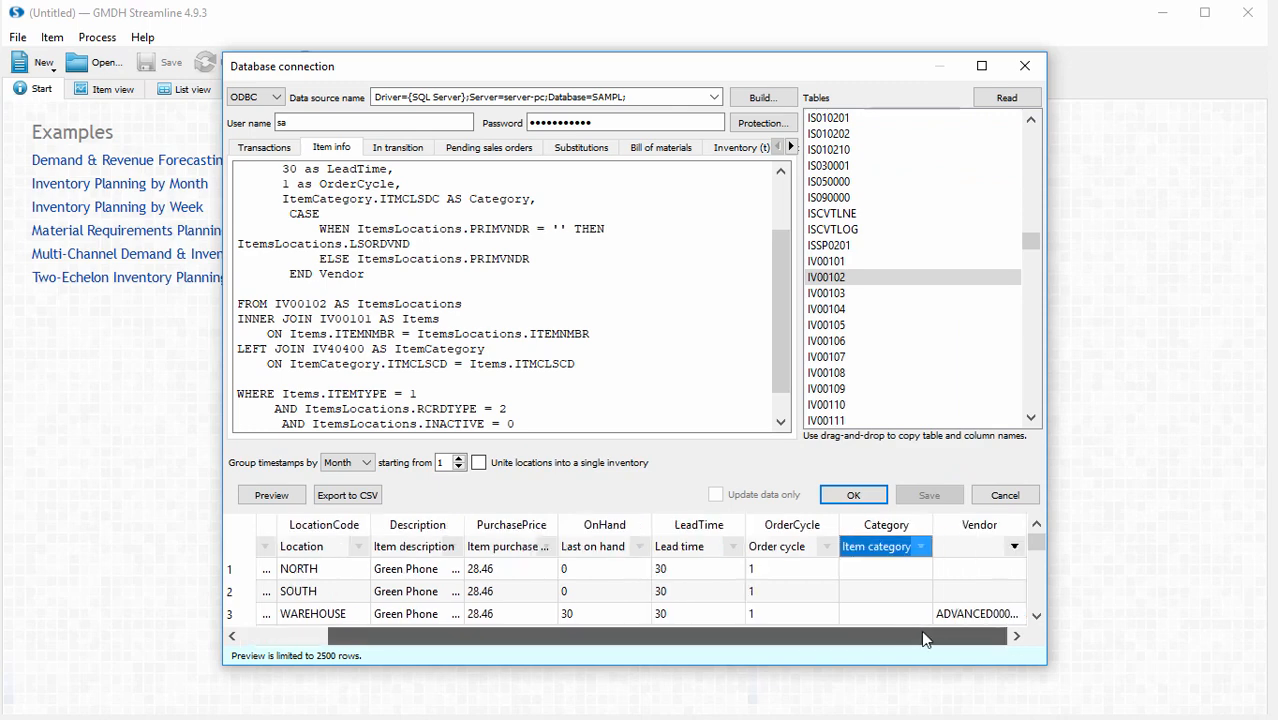
left_click(1013, 547)
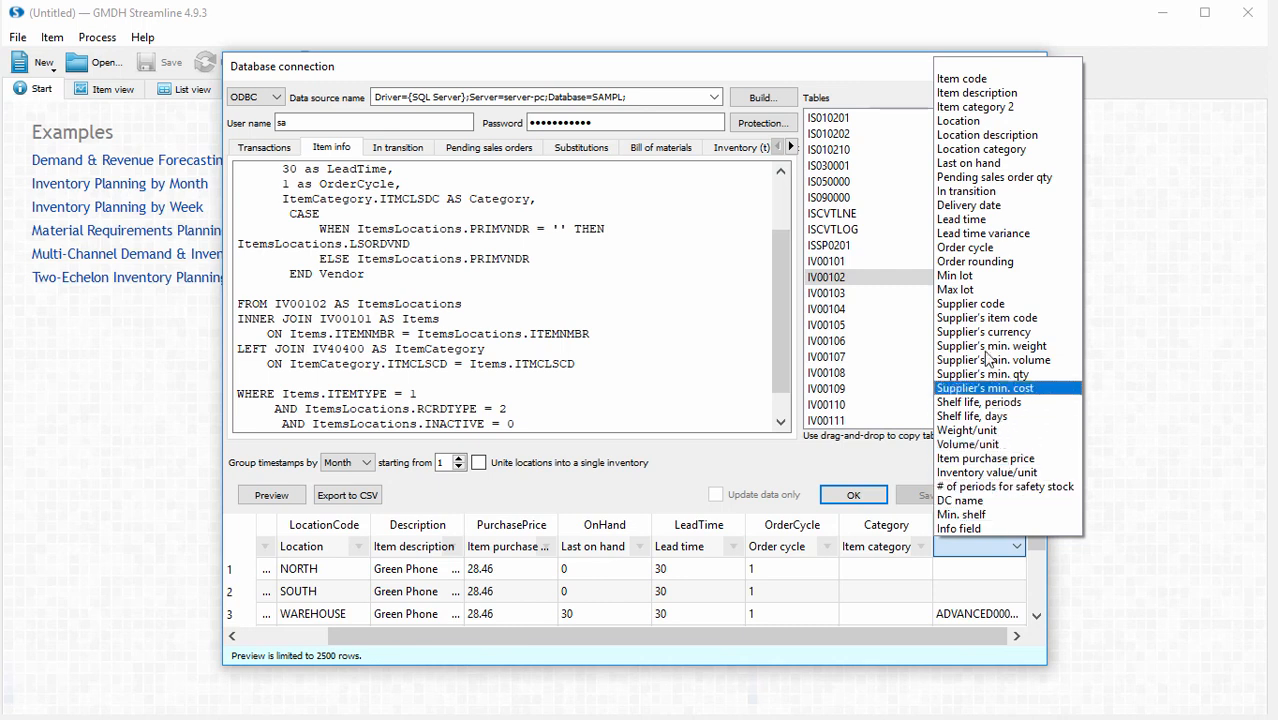
left_click(986, 304)
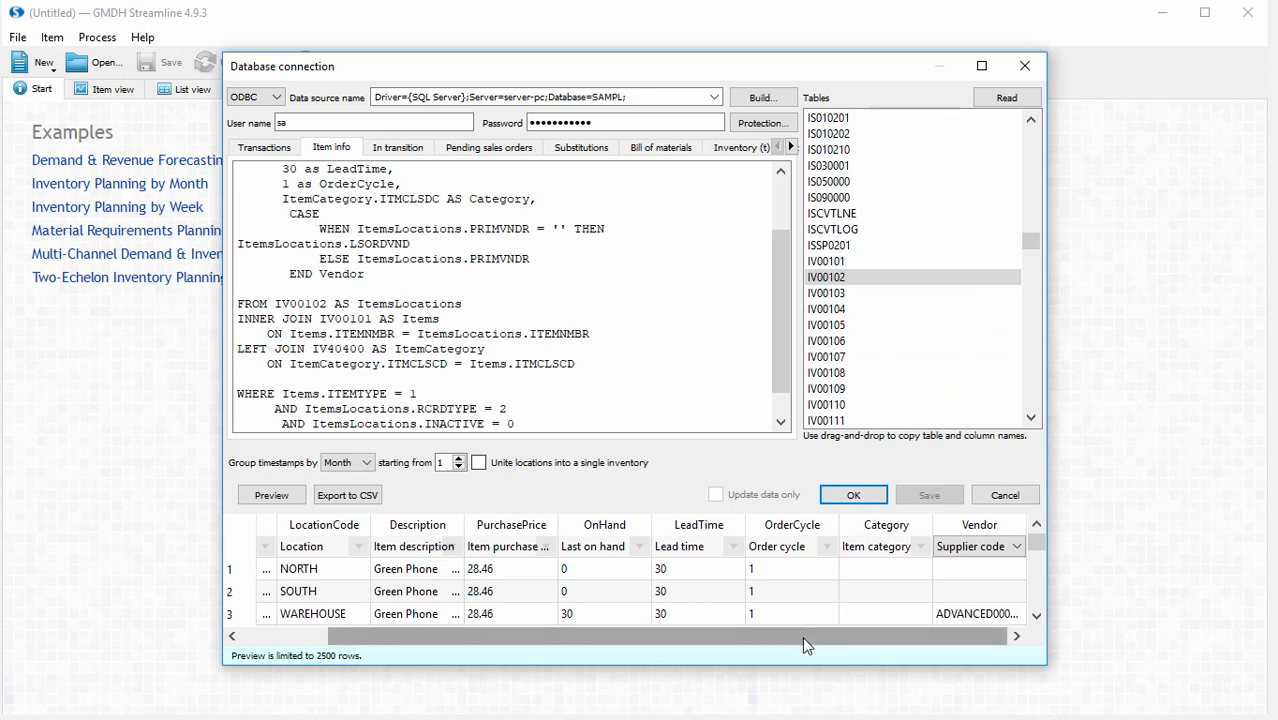
- Enter the In transition SQL query selecting Item, Location, Qty and RequiredDate from POP10110 where QTYUNCMTBASE <> 0, and preview its data
left_click_drag(804, 639, 670, 640)
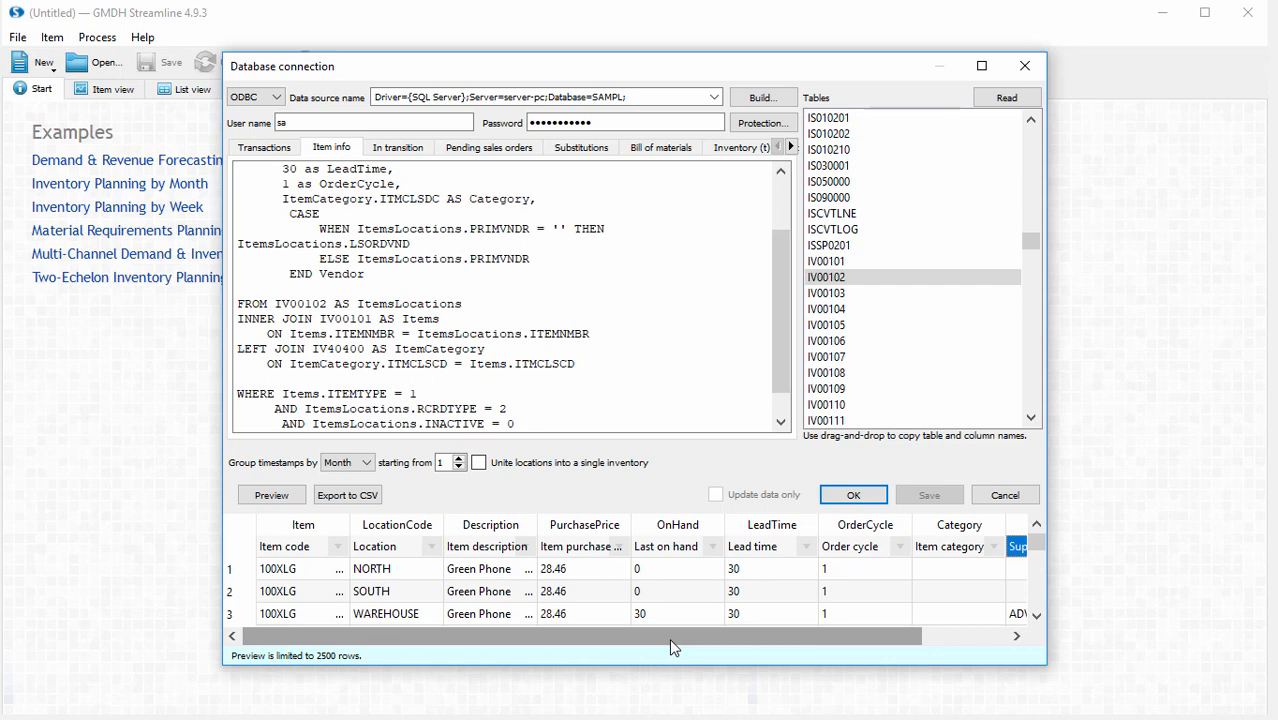
left_click(383, 150)
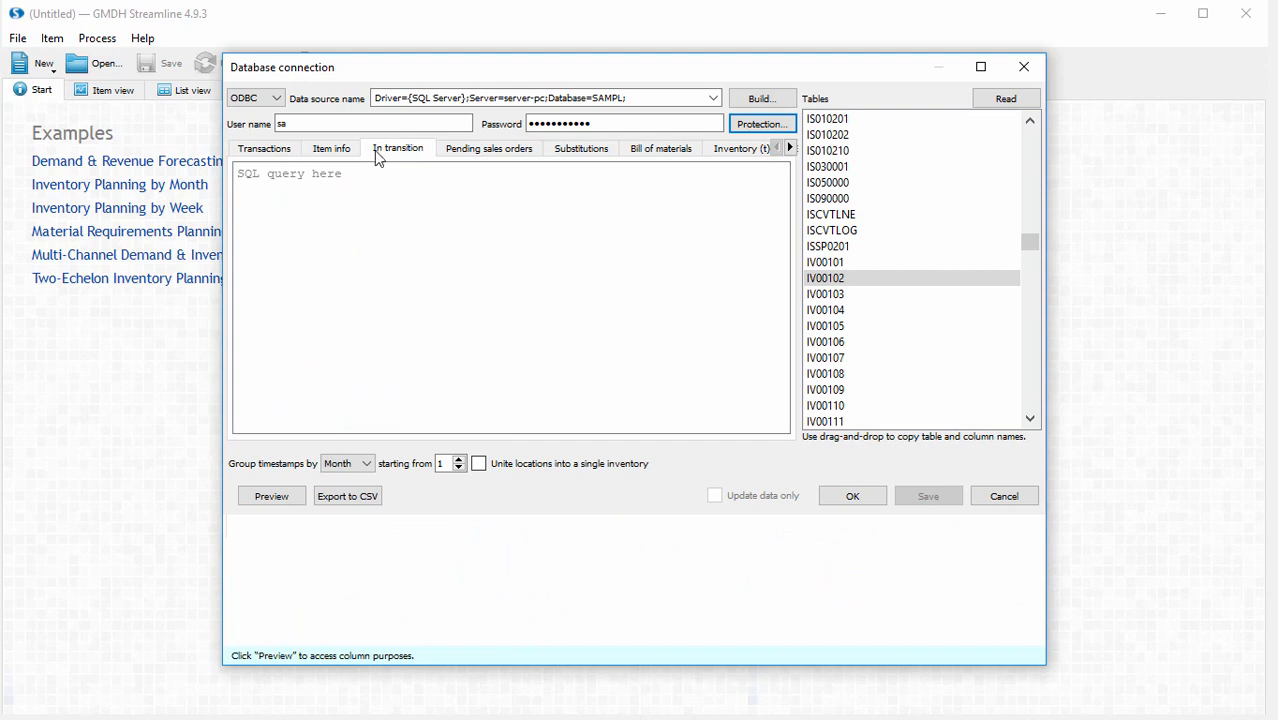
type("SELECT ITEMNMBR AS Item,              LOCNCODE AS Location,              QTYUNCMTBASE AS Qty,              REQDATE AS RequiredDate FROM POP10110 WHERE QTYUNCMTBASE <> 0")
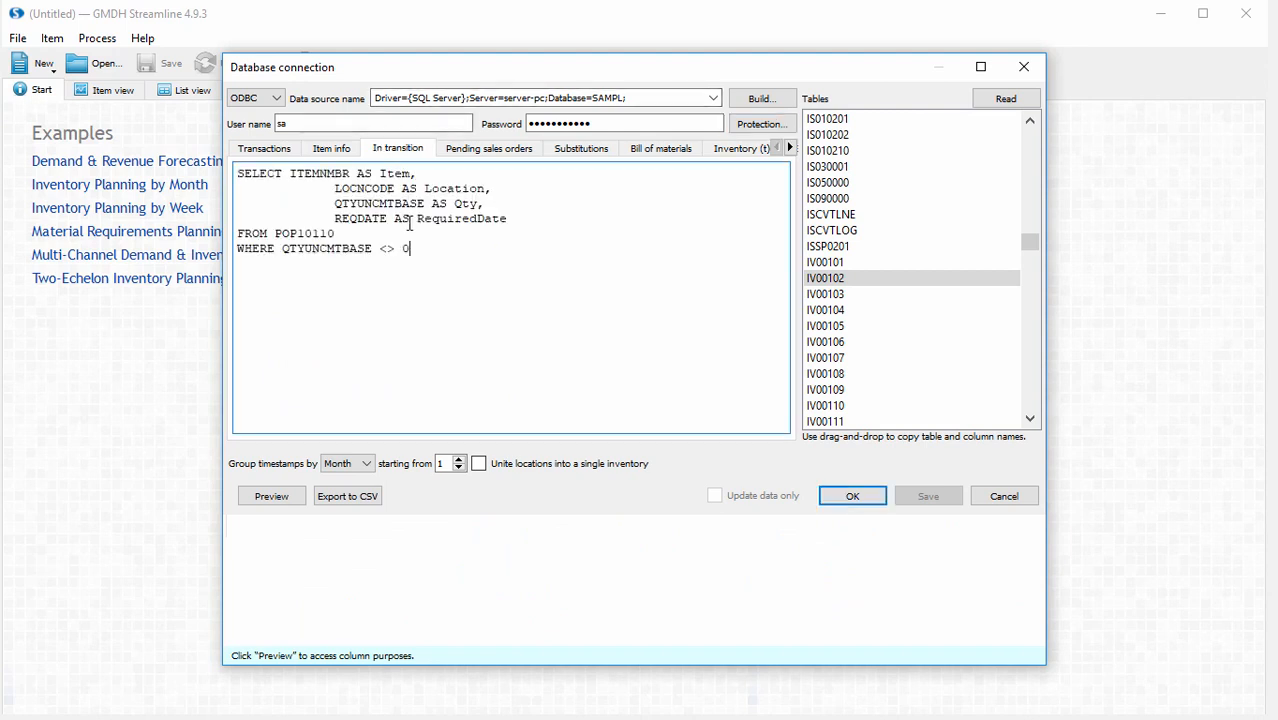
left_click(284, 497)
- Assign the in-transition columns Item as Item code, Location as Location, Qty as Qty in transition, and RequiredDate as Delivery date
left_click(324, 547)
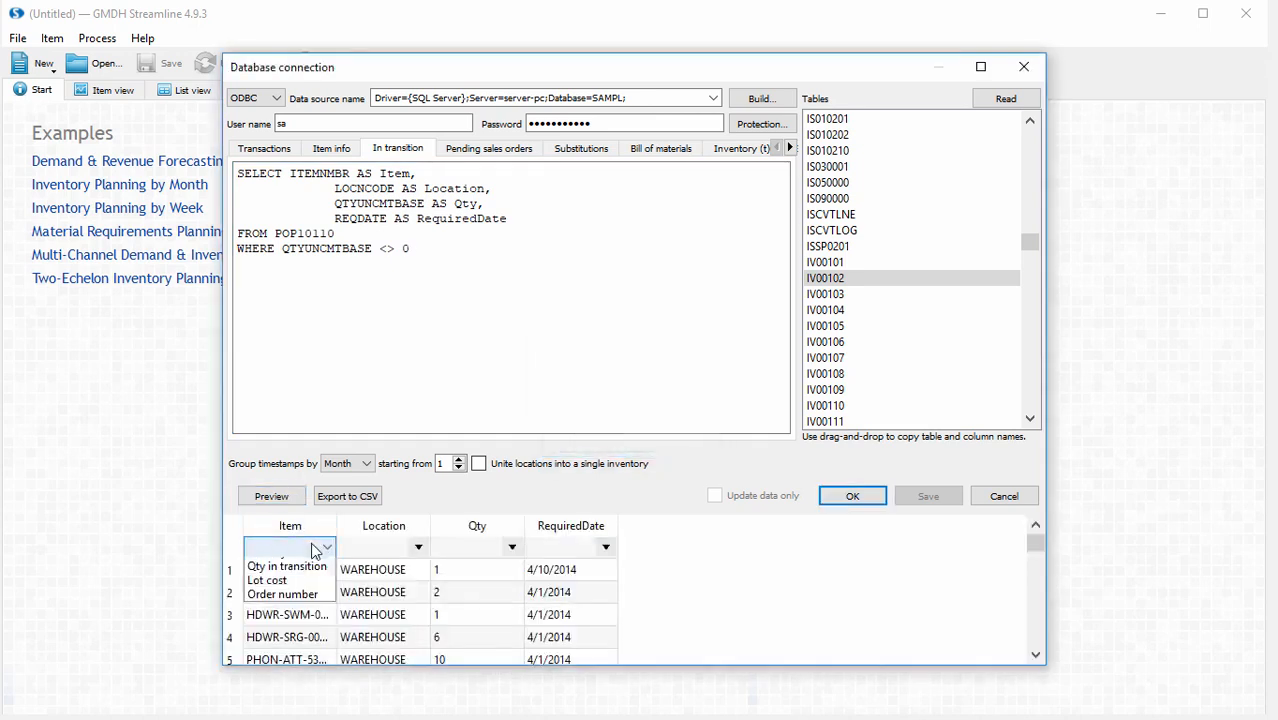
left_click(280, 576)
left_click(414, 548)
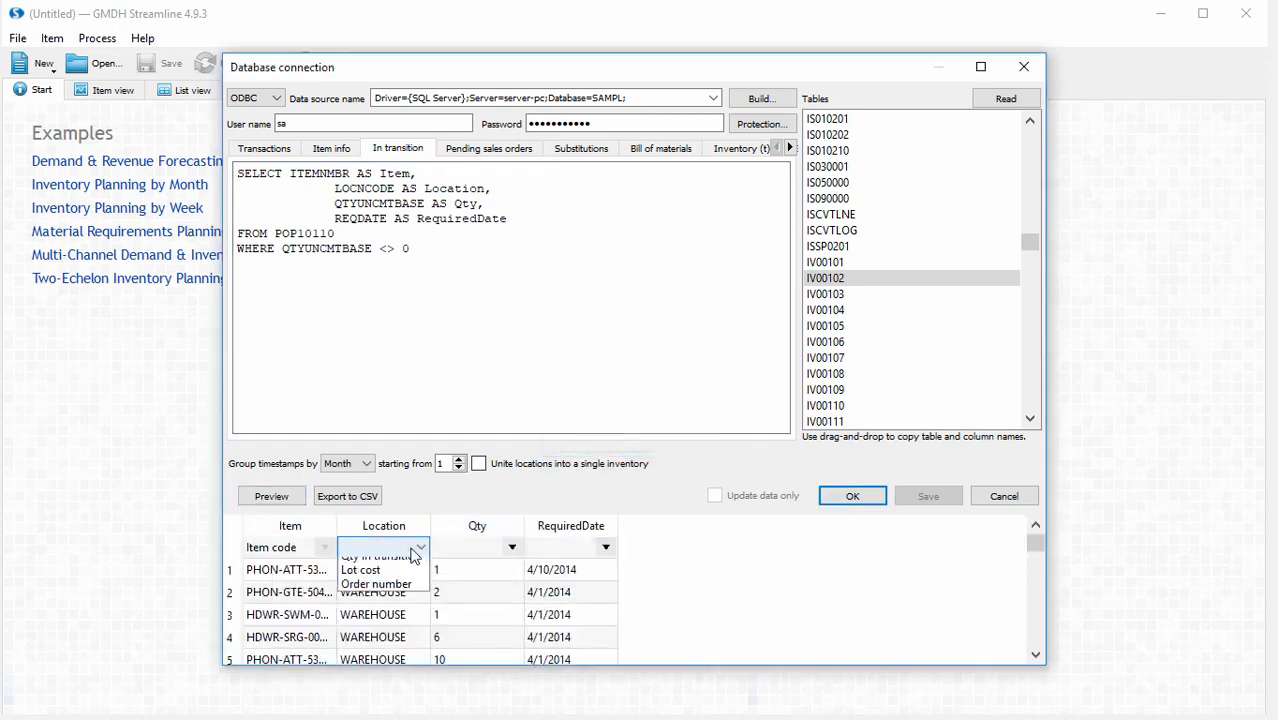
left_click(400, 592)
left_click(516, 547)
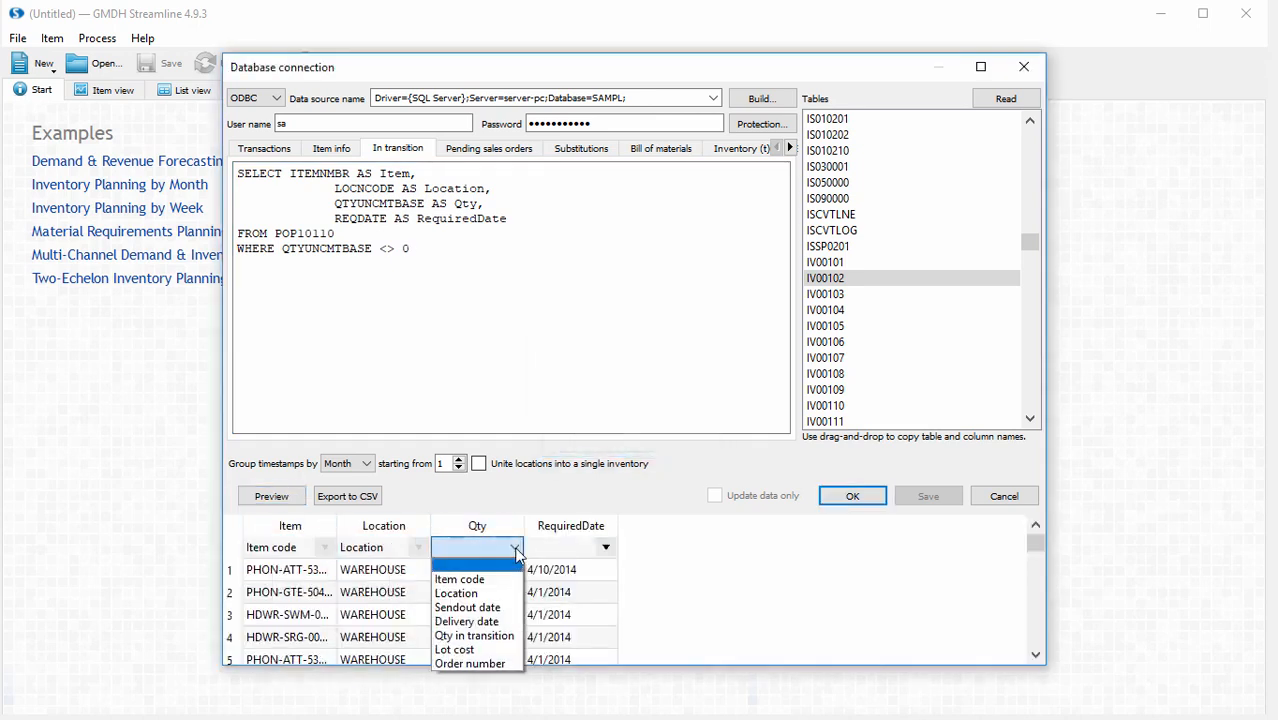
left_click(475, 633)
left_click(596, 547)
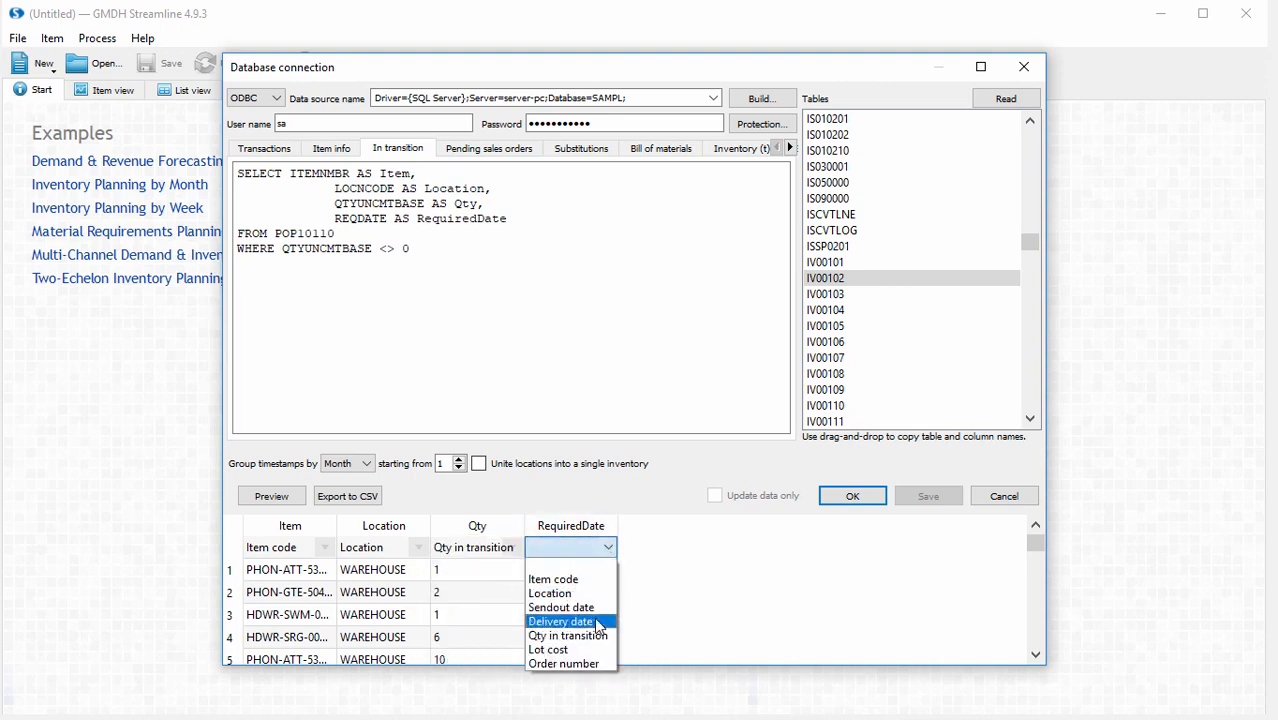
left_click(598, 622)
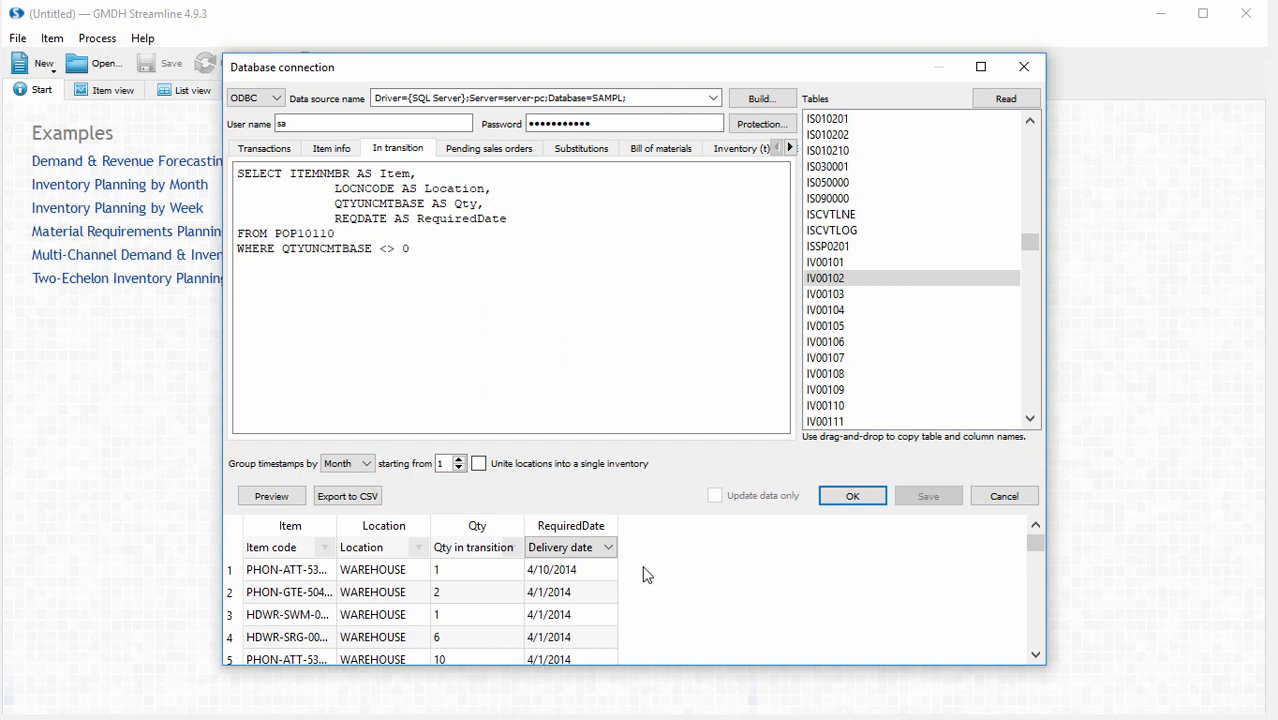
- Enter the Pending sales orders query selecting ITEMNMBR, LOCNCODE, a CASE-based Qty and ReqShipDate from SOP10200 where TRXSORCE = '', and preview its data
left_click(491, 155)
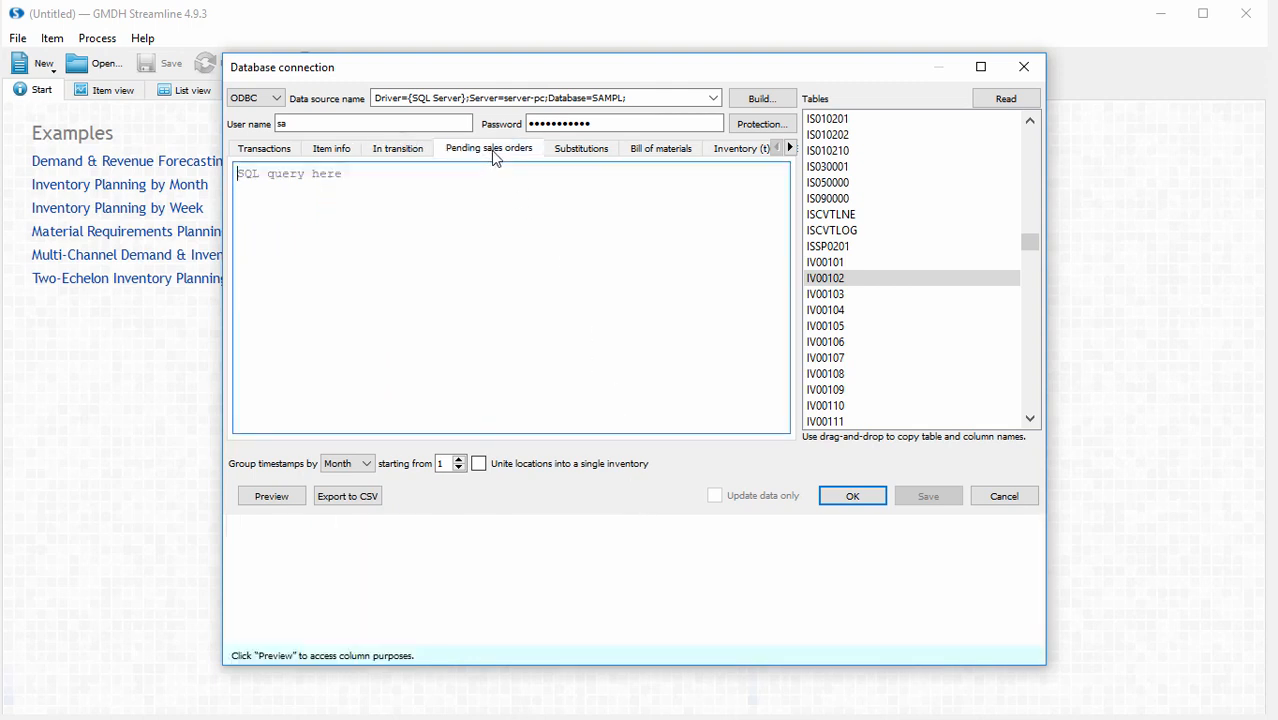
type("SELECT \t\tITEMNMBR, LOCNCODE, \t\tCASE \t\t\tWHEN QTYBSUOM = 0 THEN QTYREMAI \t\t\tELSE ( QTYREMAI * QTYBSUOM ) \t\tEND Qty, \t\tReqShipDate FROM SOP10200 WHERE TRXSORCE = ''")
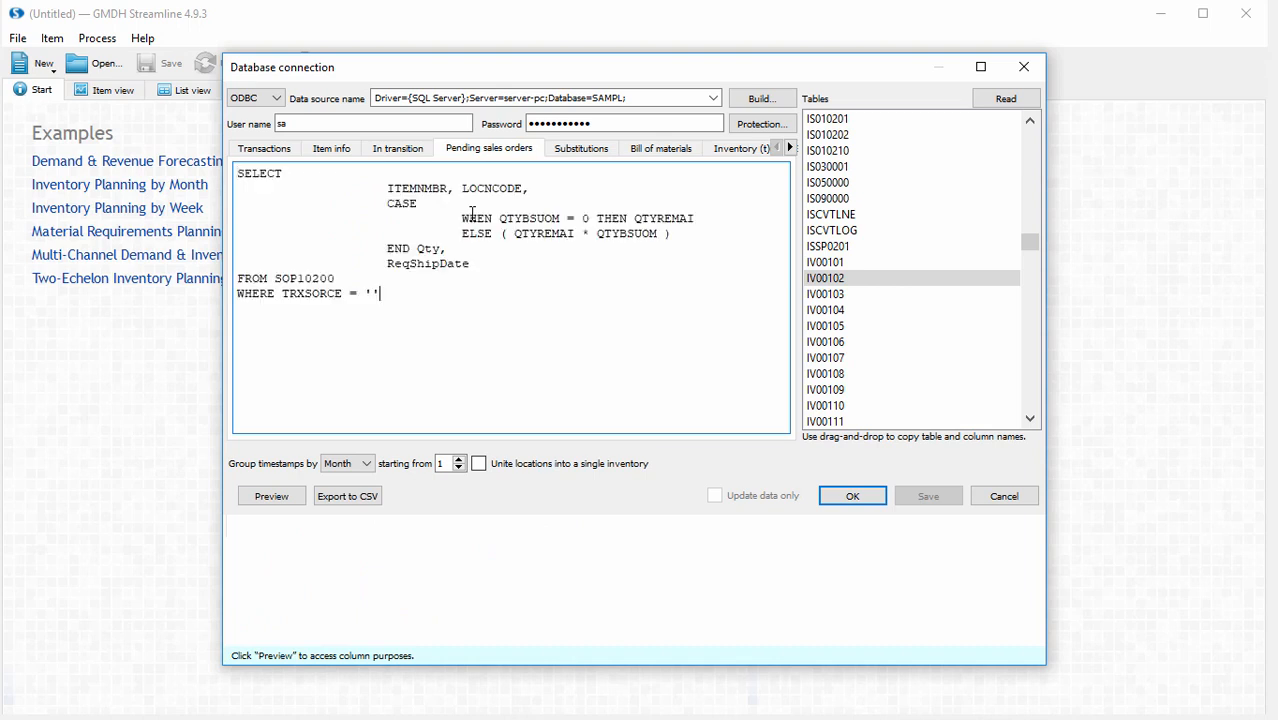
left_click(280, 497)
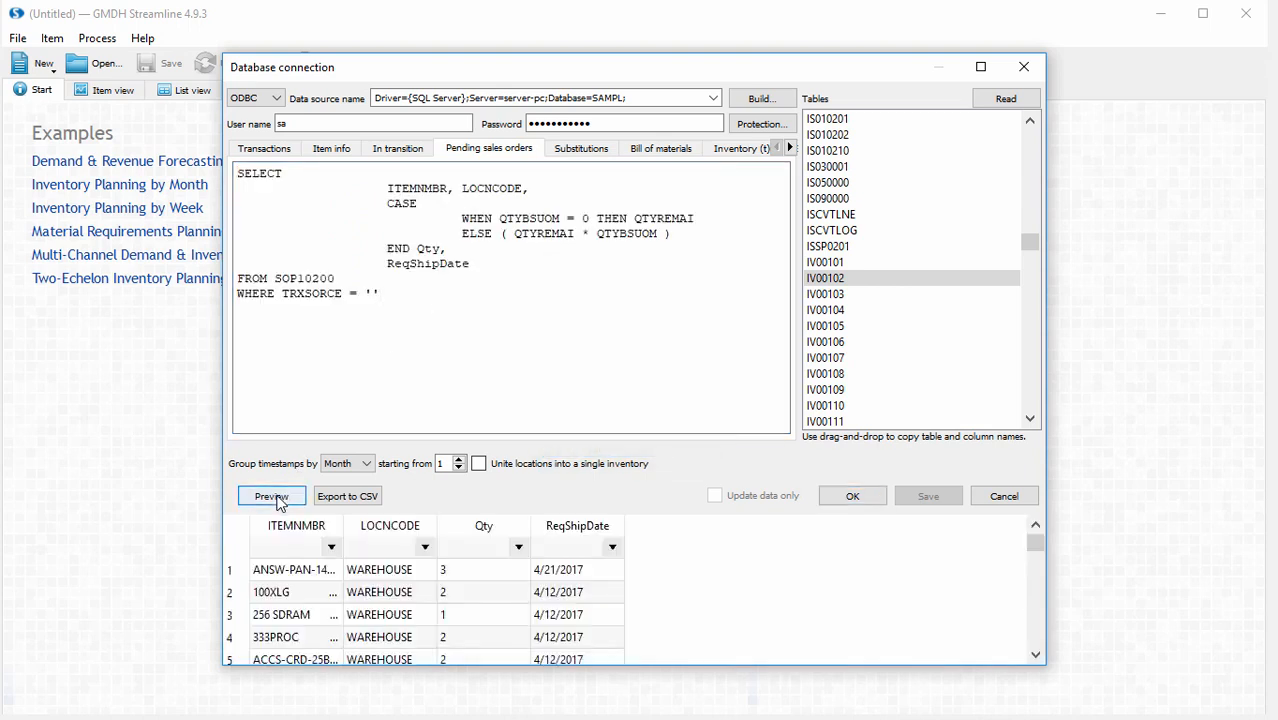
- Assign the pending sales order columns ITEMNMBR as Item code, LOCNCODE as Location, Qty as Qty to ship, and ReqShipDate as Date
left_click(330, 547)
left_click(275, 564)
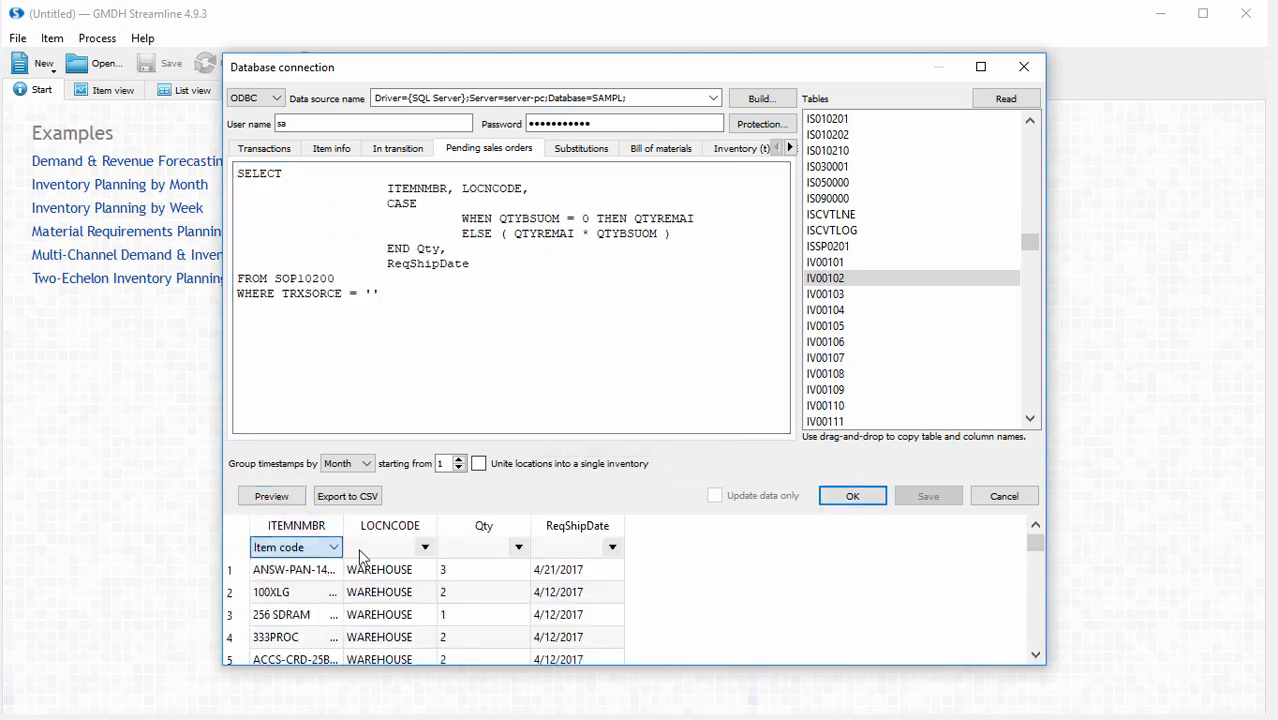
left_click(425, 548)
left_click(370, 593)
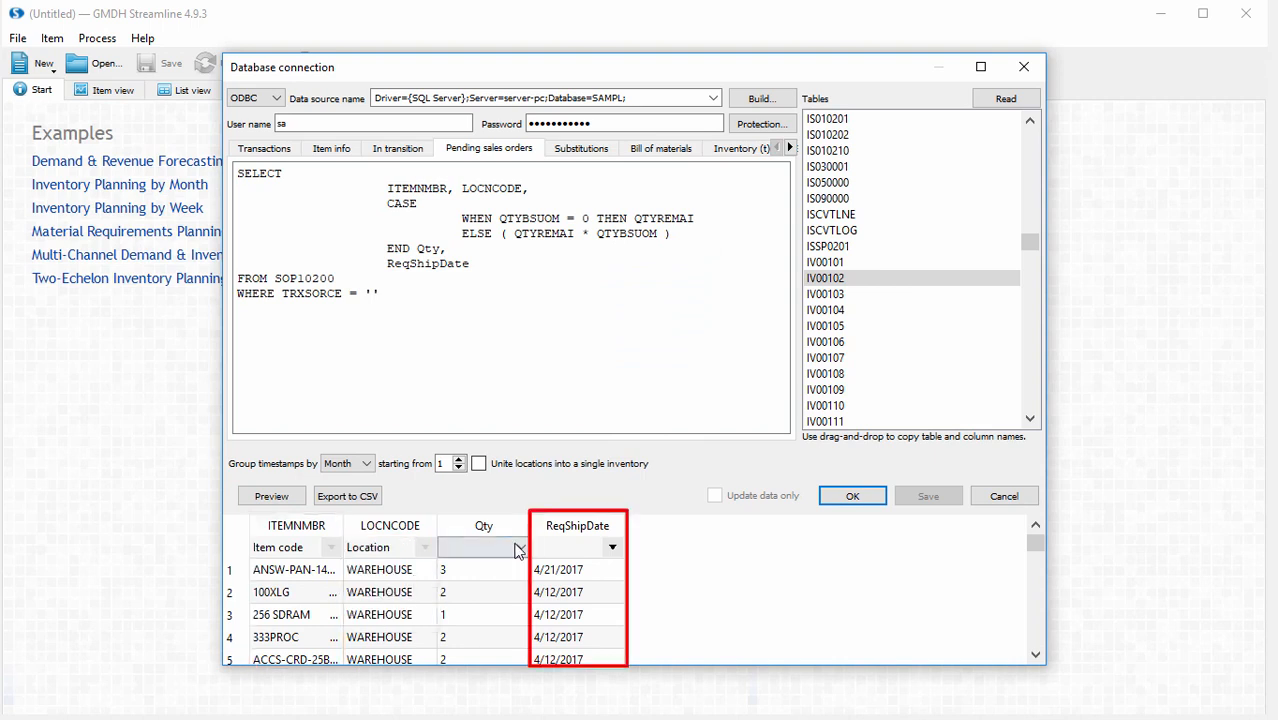
left_click(519, 548)
left_click(468, 621)
left_click(612, 547)
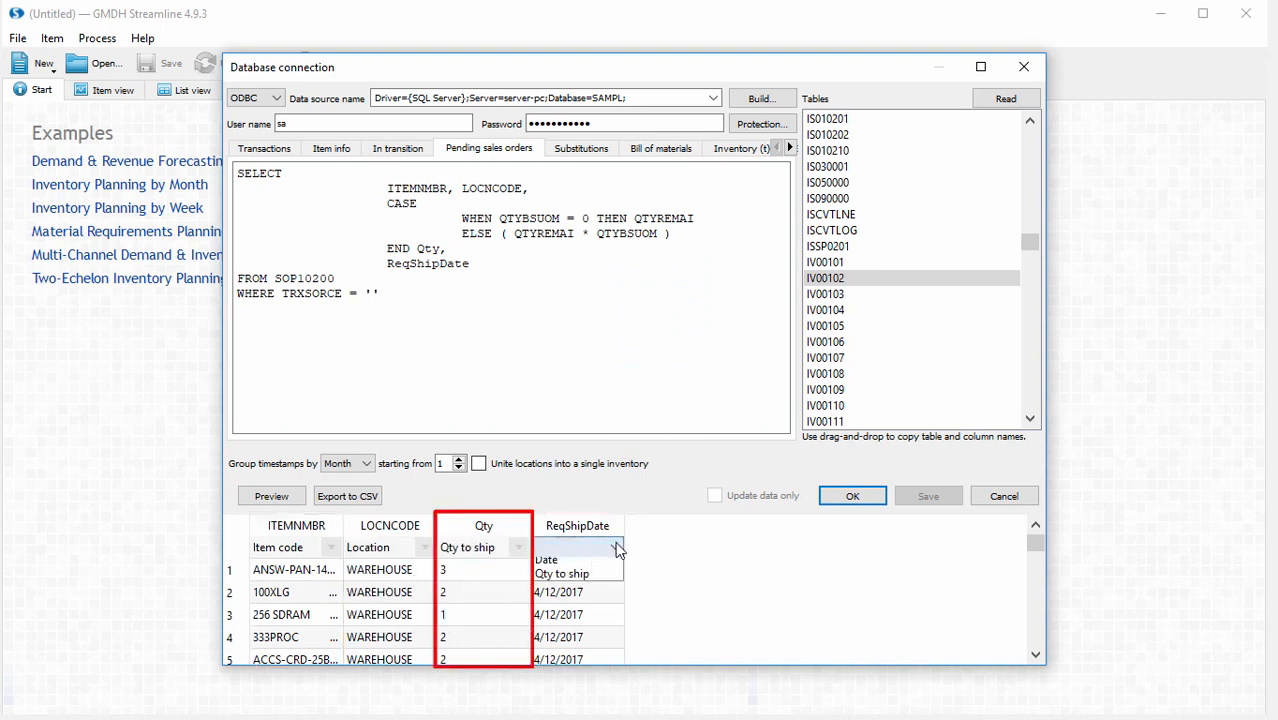
left_click(582, 606)
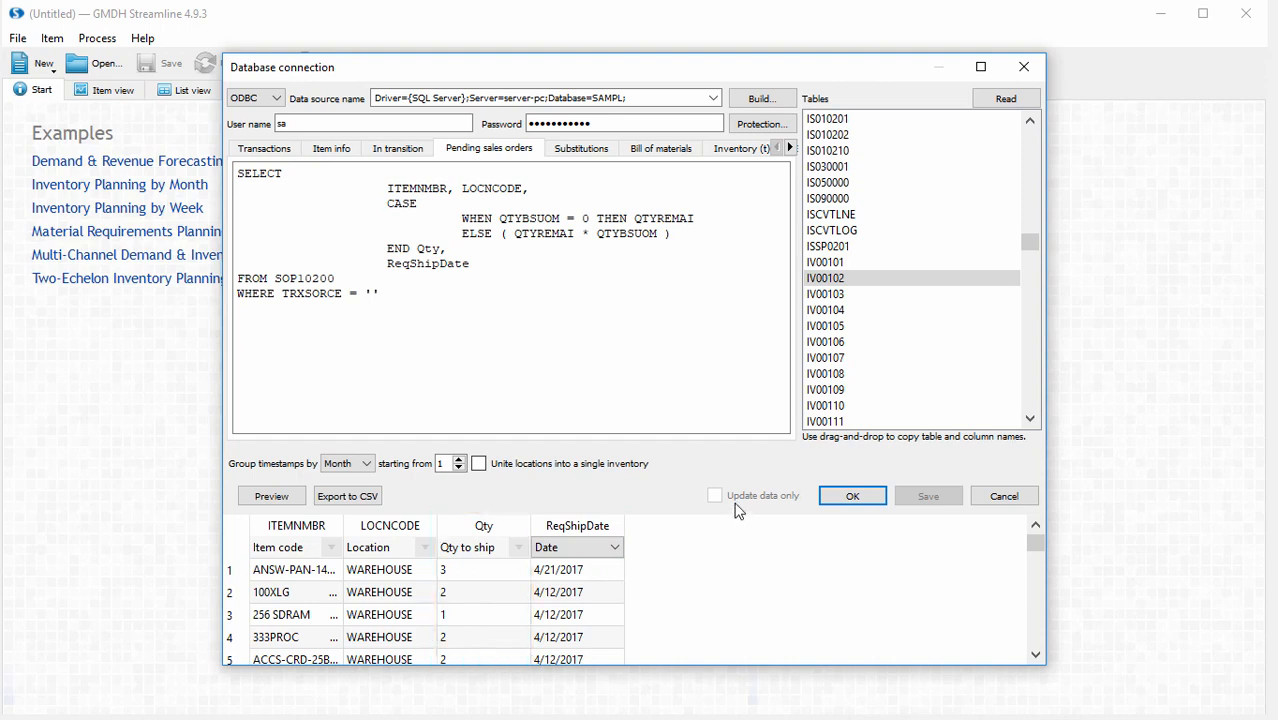
- Look over the remaining query and export sections, and confirm the database connection to import the data
left_click(790, 148)
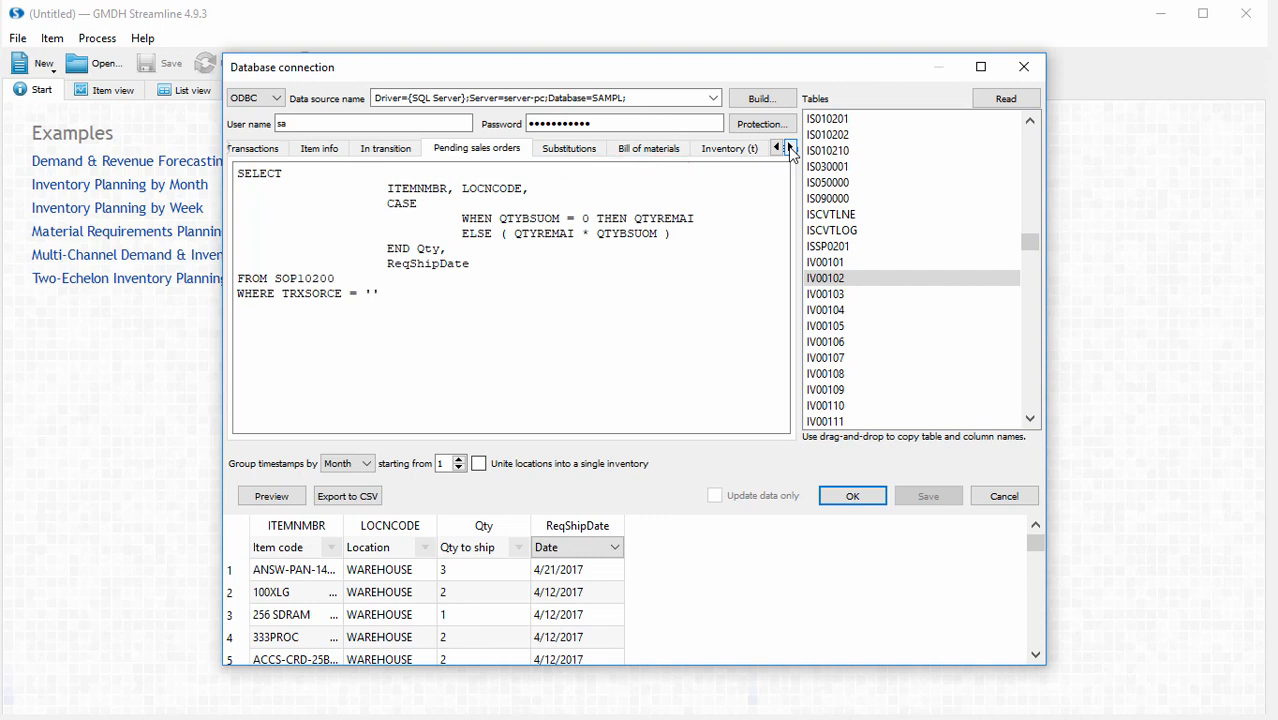
left_click(790, 148)
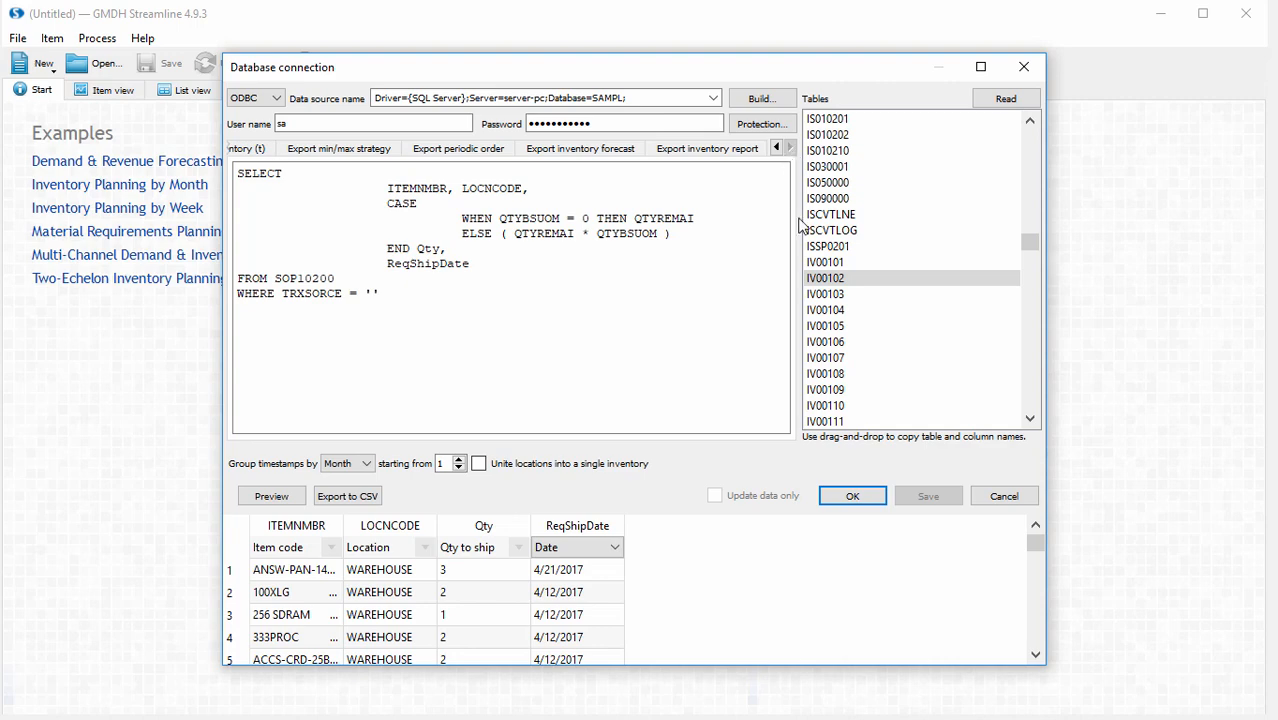
left_click(845, 502)
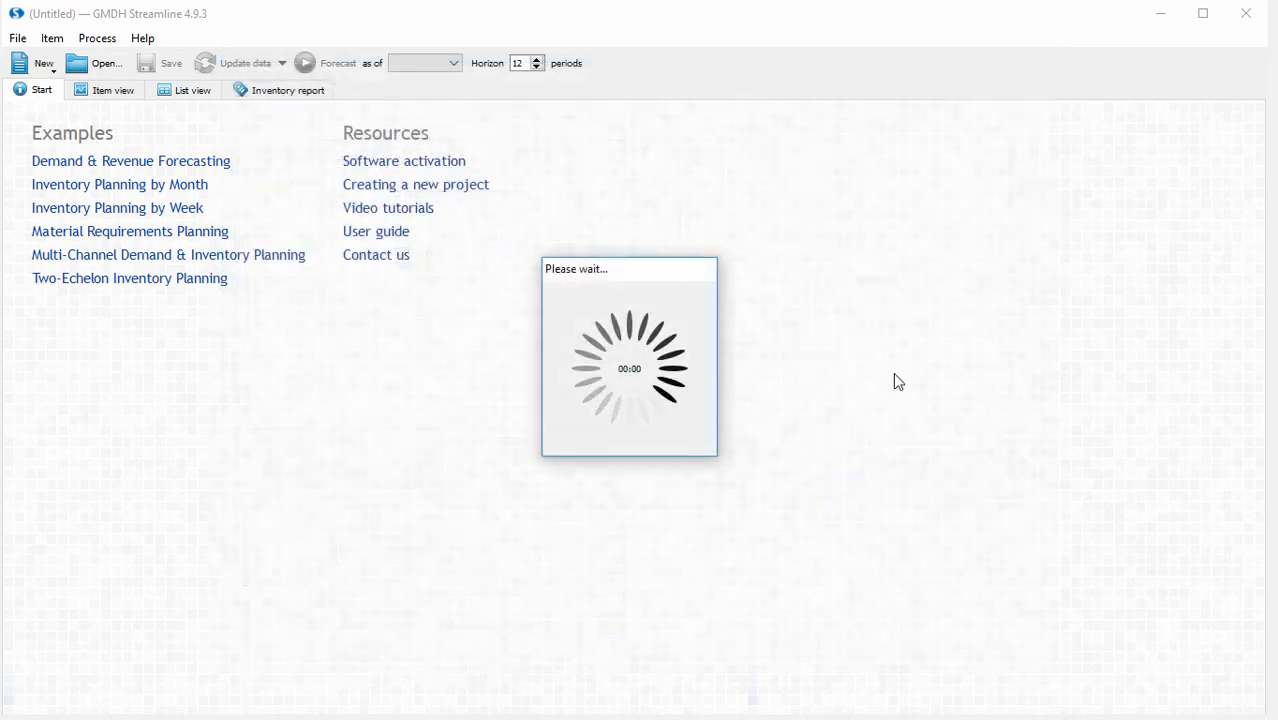